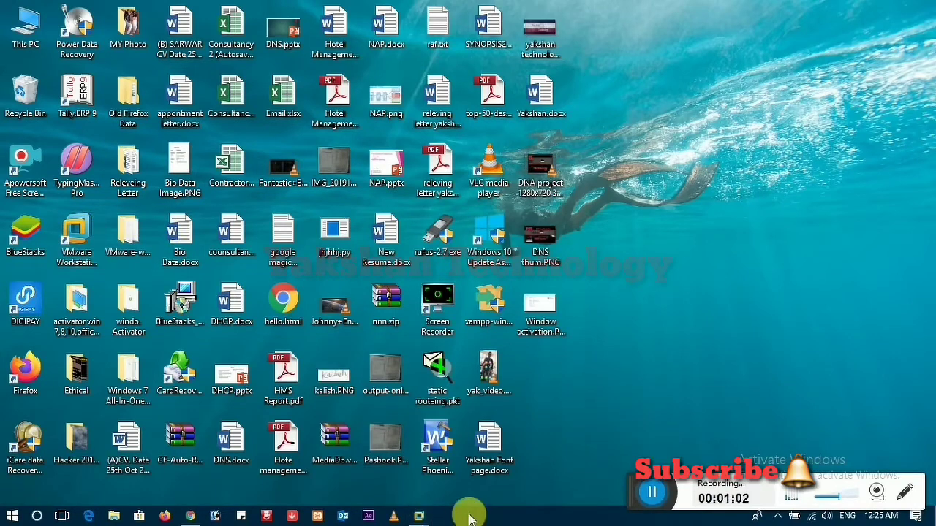
# Switch to the Windows Server 2012 R2 virtual machine and run dnsmgmt.msc to launch the DNS console
pyautogui.moveTo(423, 508)
pyautogui.click(417, 434)
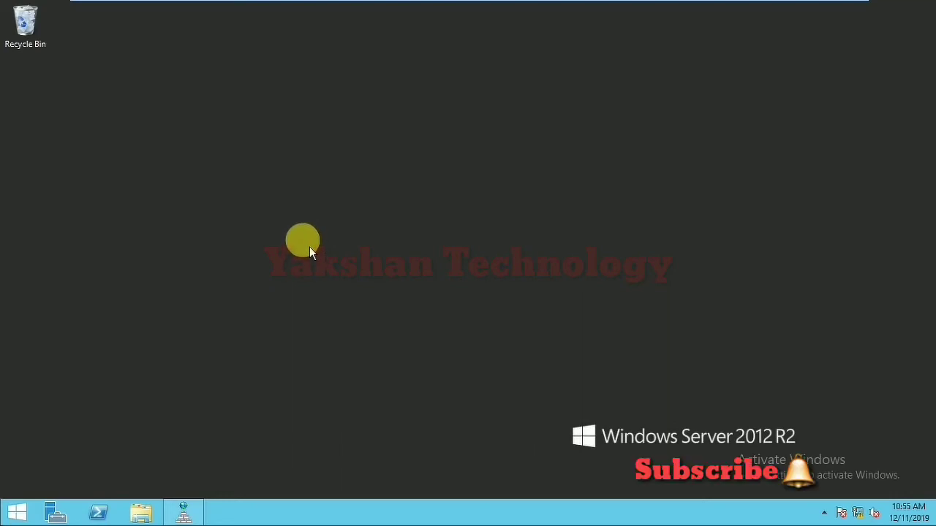
pyautogui.press('super+r')
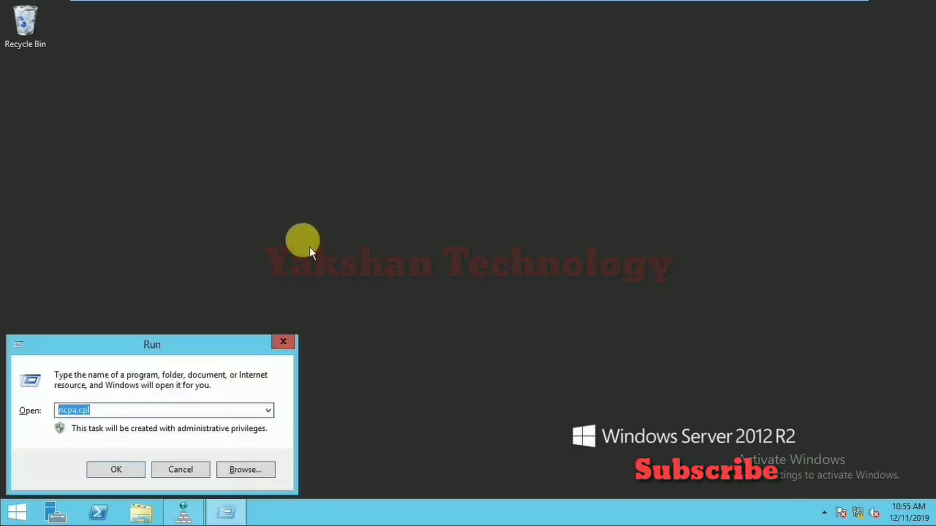
pyautogui.write('dnc')
pyautogui.press('BackSpace')
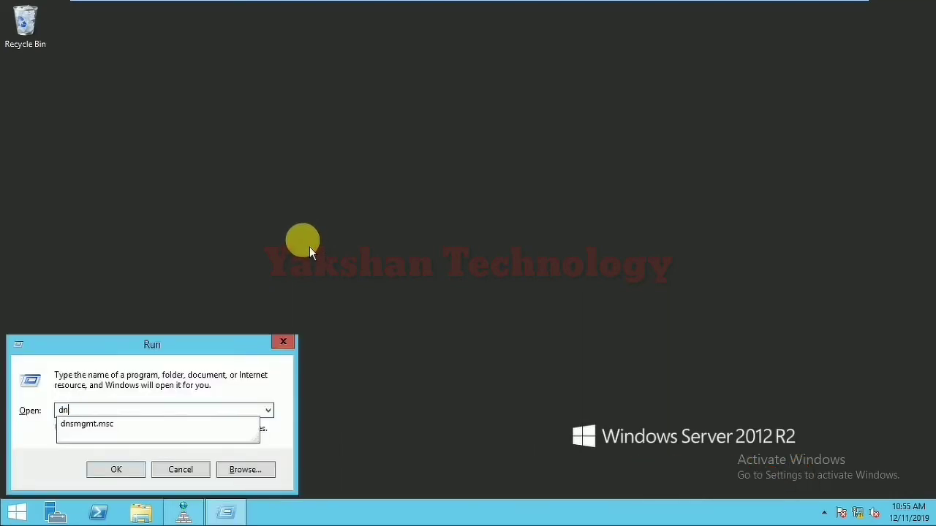
pyautogui.press('Down')
pyautogui.press('Return')
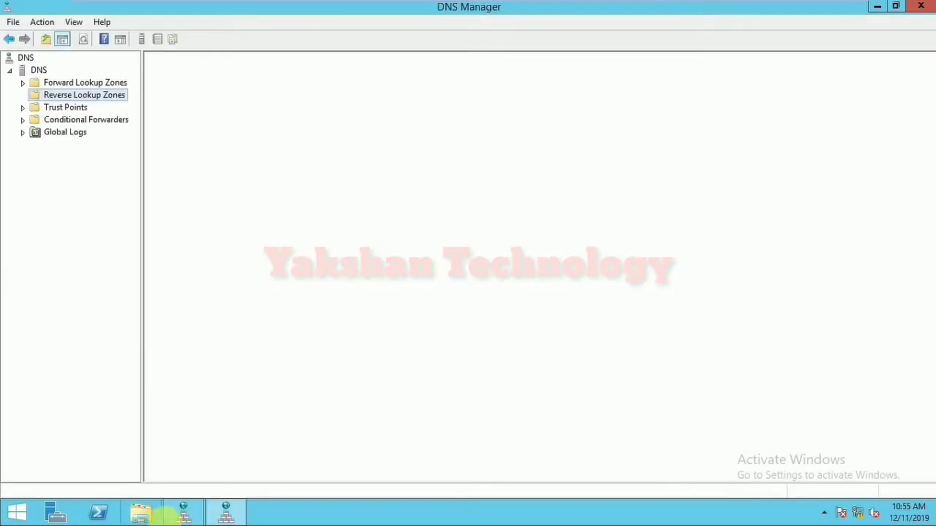
# Close both DNS Manager windows, reopen a single DNS console and select Forward Lookup Zones
pyautogui.click(921, 6)
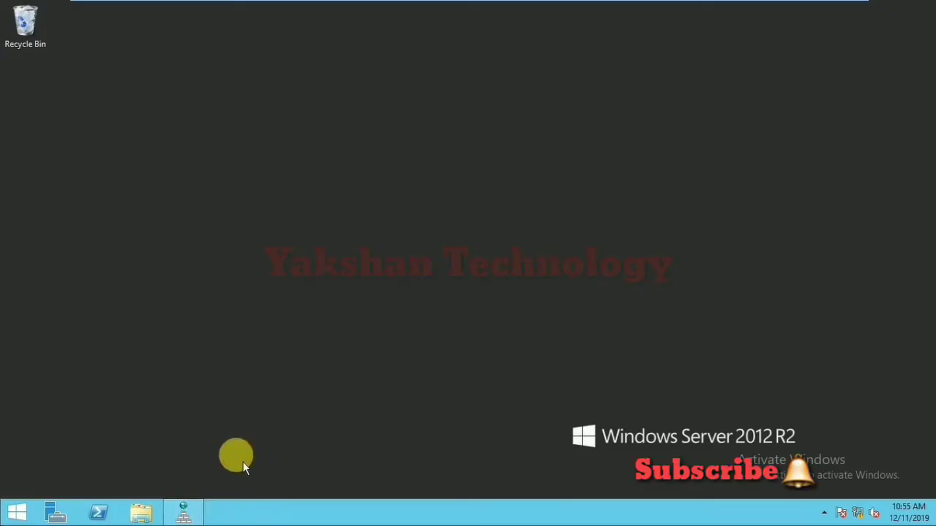
pyautogui.click(184, 512)
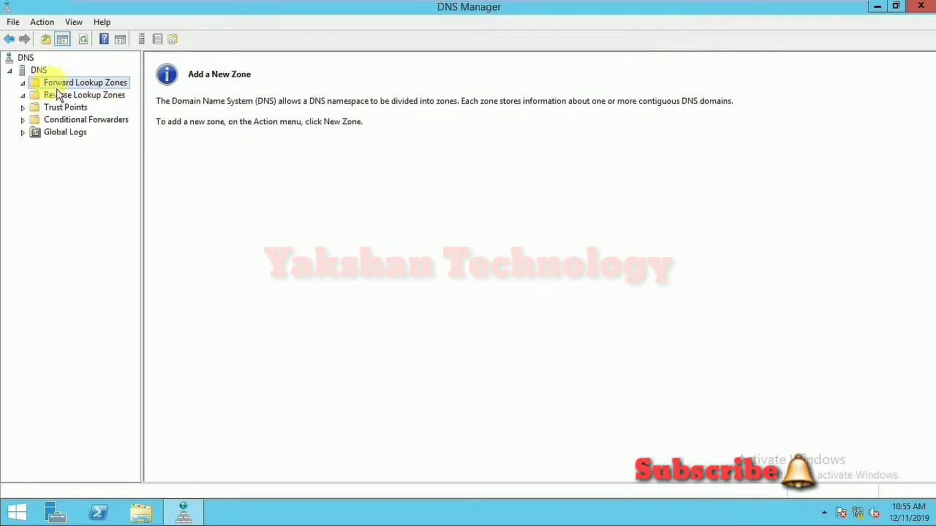
pyautogui.click(921, 6)
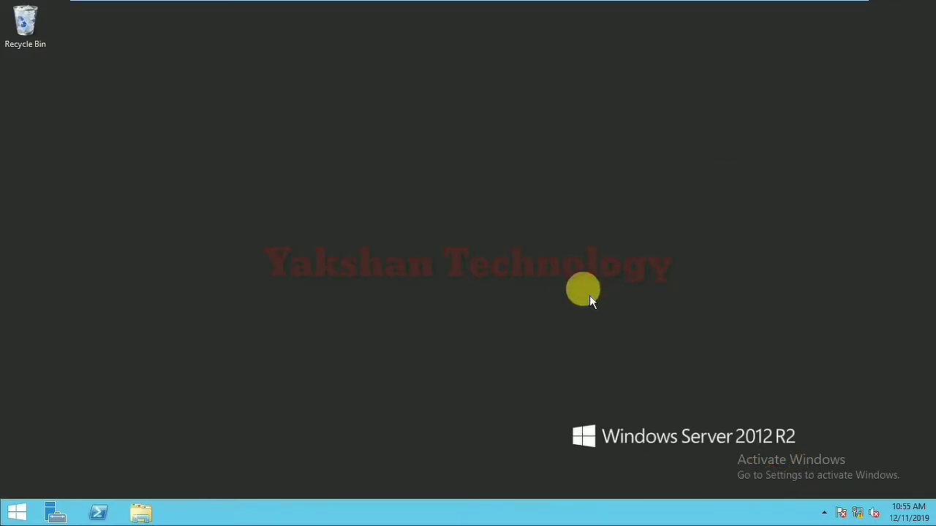
pyautogui.press('super+r')
pyautogui.press('Return')
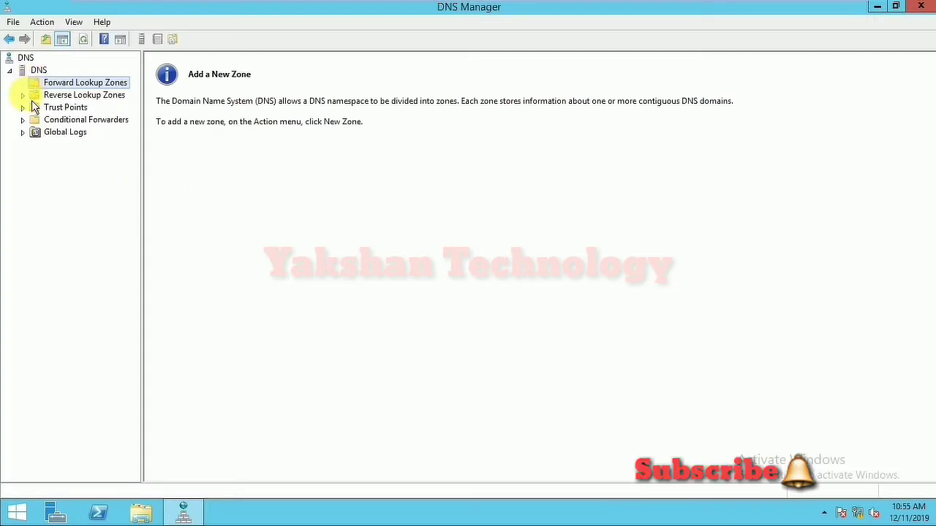
pyautogui.click(63, 83)
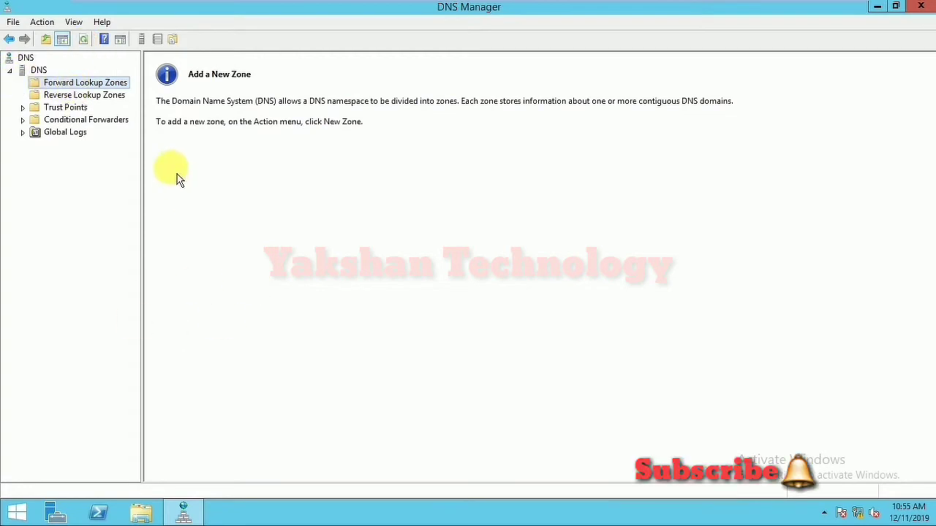
# Open the system32 folder through the Run dialog and go into its dns subfolder
pyautogui.press('super+r')
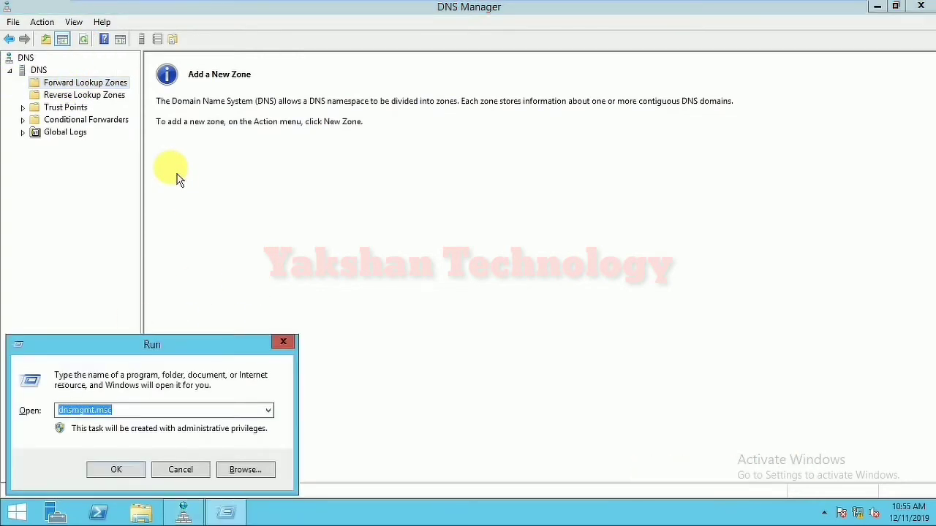
pyautogui.write('sy')
pyautogui.press('Down')
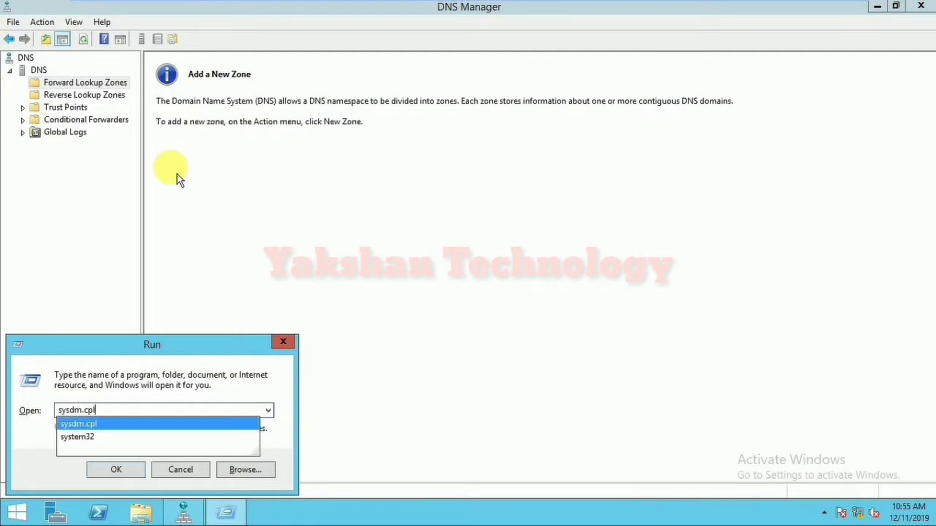
pyautogui.press('Down')
pyautogui.press('Return')
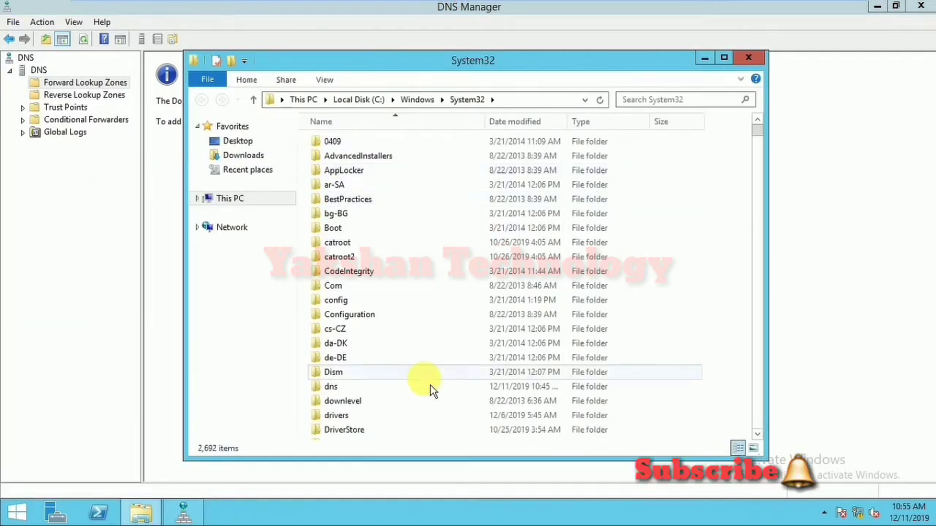
pyautogui.doubleClick(386, 392)
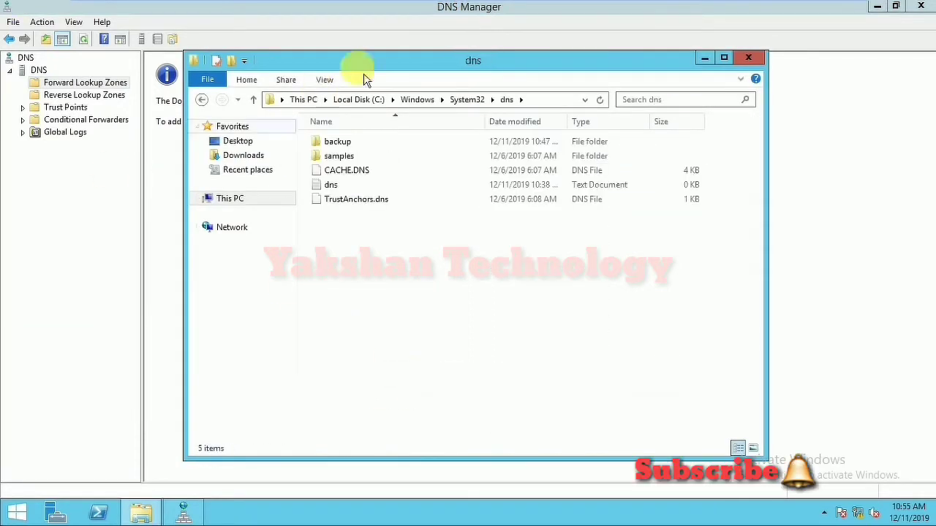
# Inspect the dns text file in the backup folder and the one in the dns folder, closing the files and folder window
pyautogui.doubleClick(362, 146)
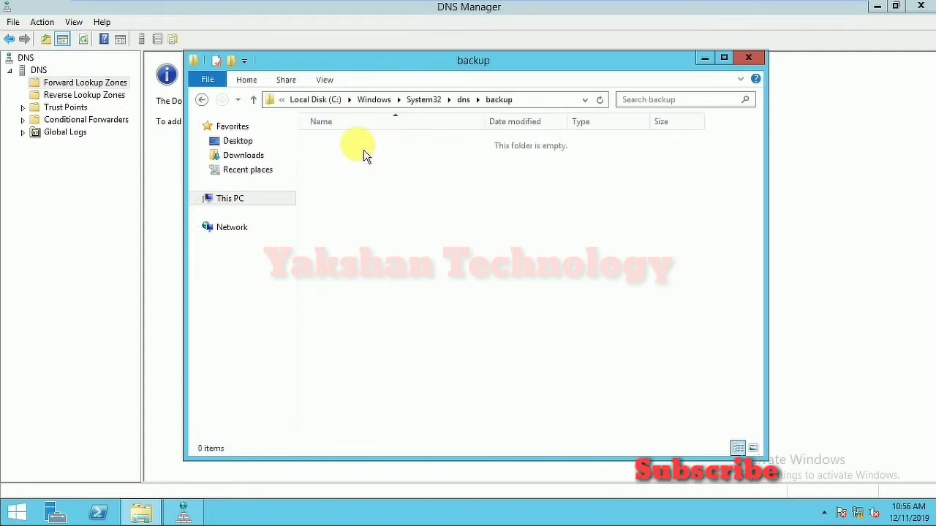
pyautogui.hotkey('ctrl', 'v')
pyautogui.doubleClick(339, 141)
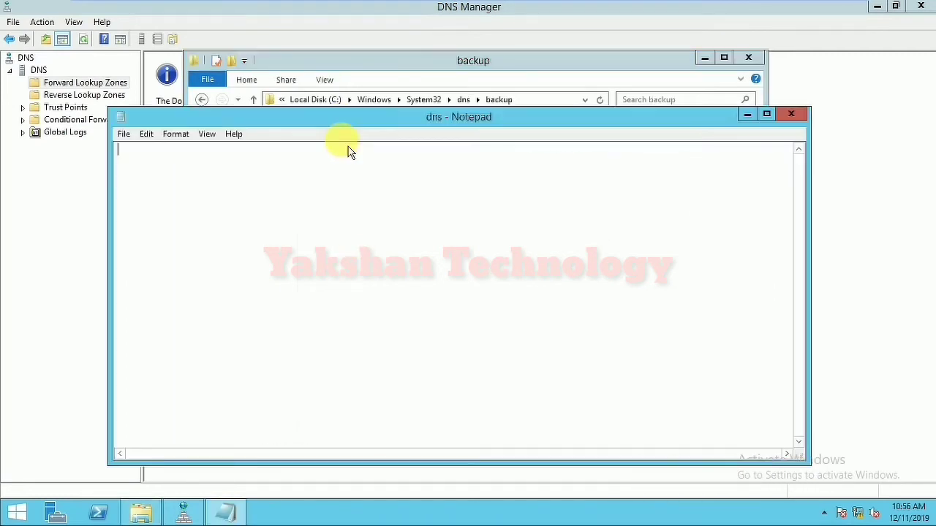
pyautogui.click(791, 114)
pyautogui.click(202, 100)
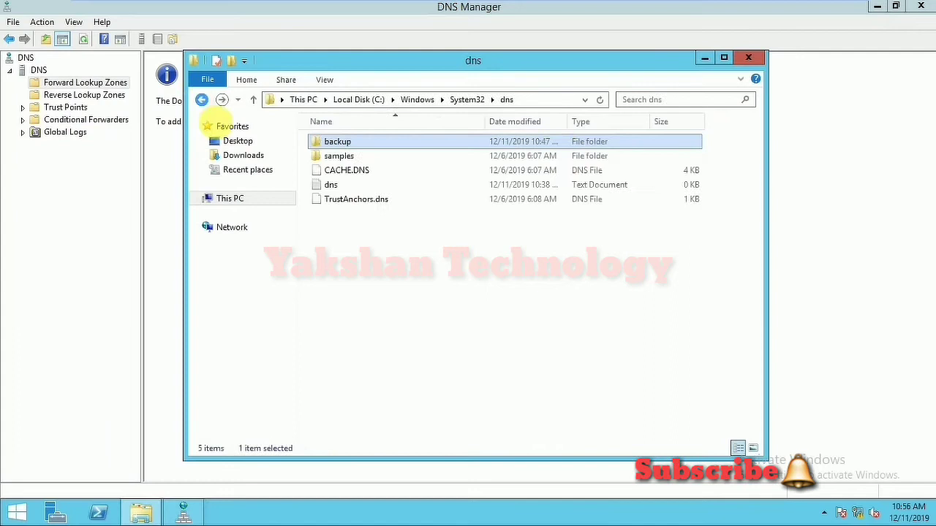
pyautogui.doubleClick(340, 187)
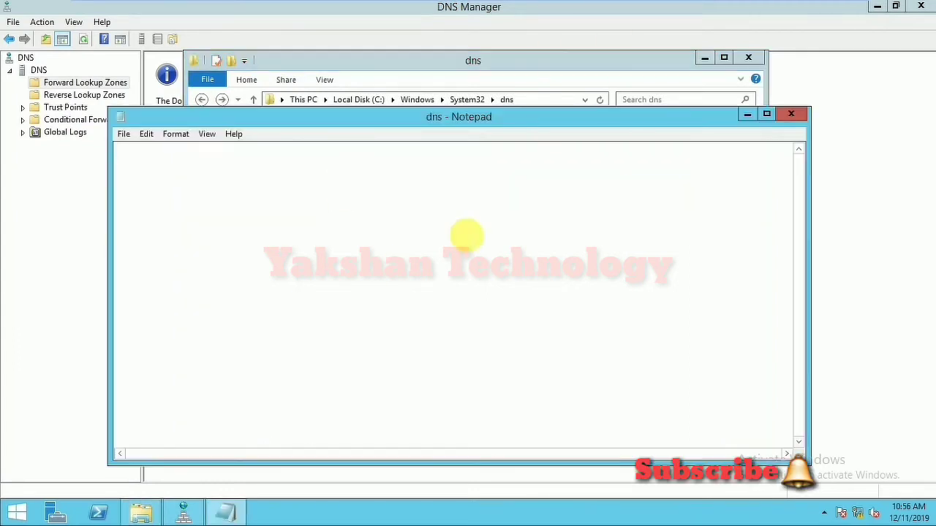
pyautogui.click(791, 114)
pyautogui.click(760, 63)
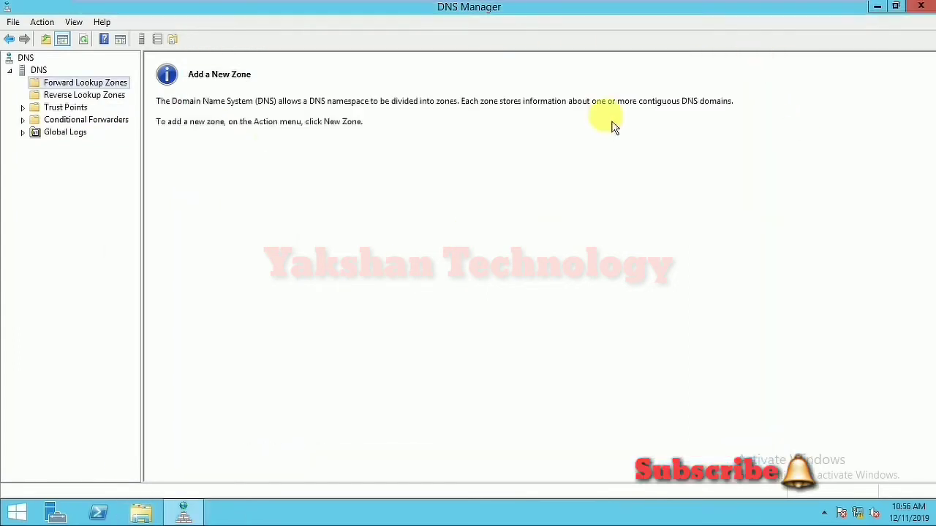
# Start a new forward lookup zone of type Primary zone and name it example.com
pyautogui.rightClick(65, 85)
pyautogui.click(135, 93)
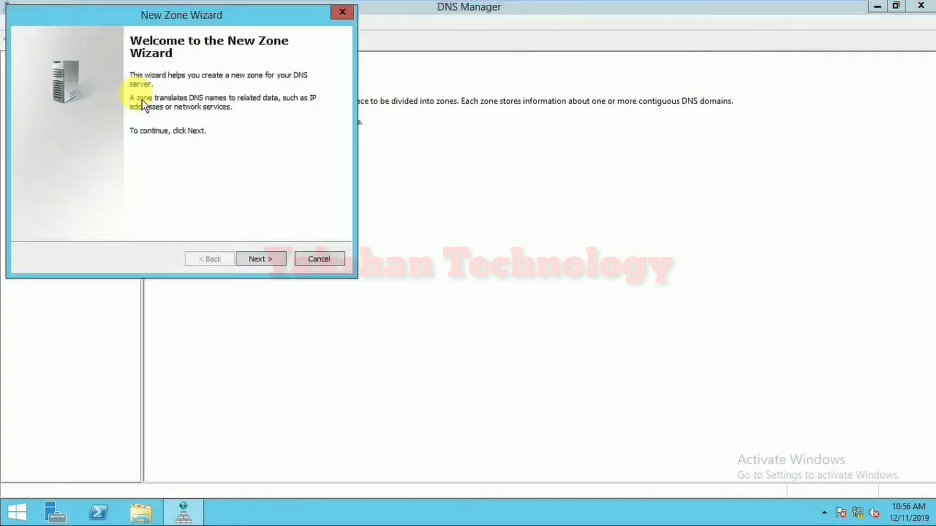
pyautogui.click(272, 261)
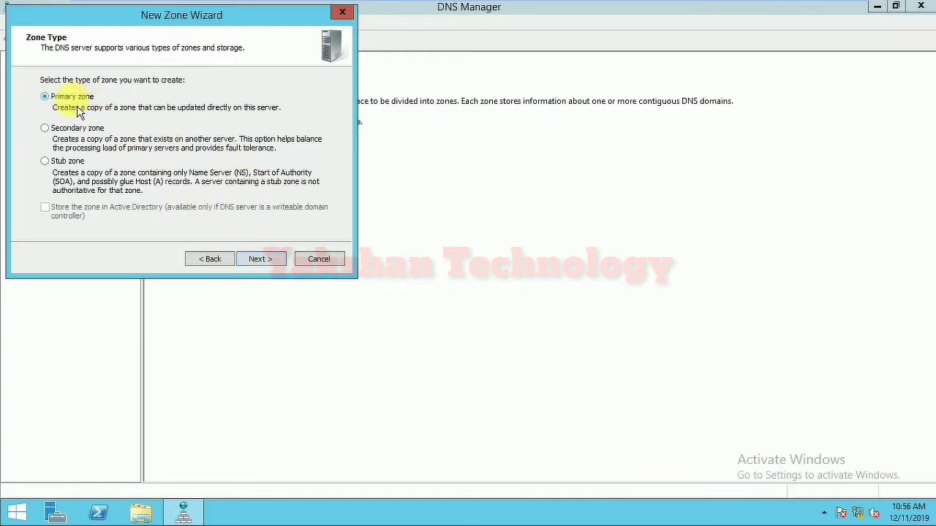
pyautogui.click(264, 267)
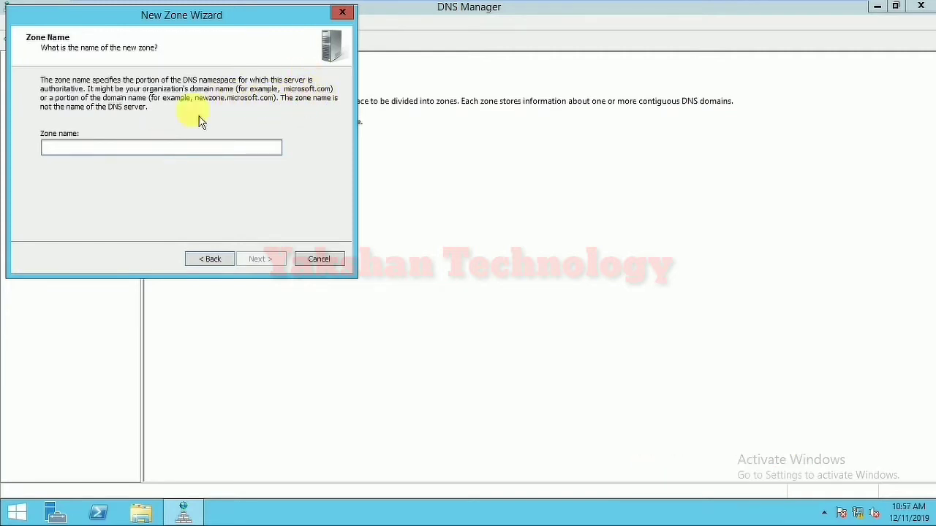
pyautogui.write('ex')
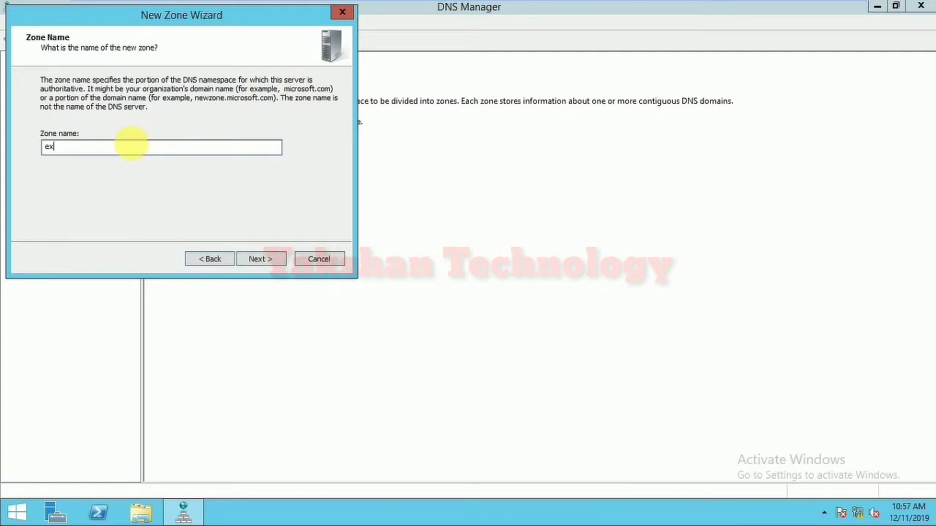
pyautogui.write('amp')
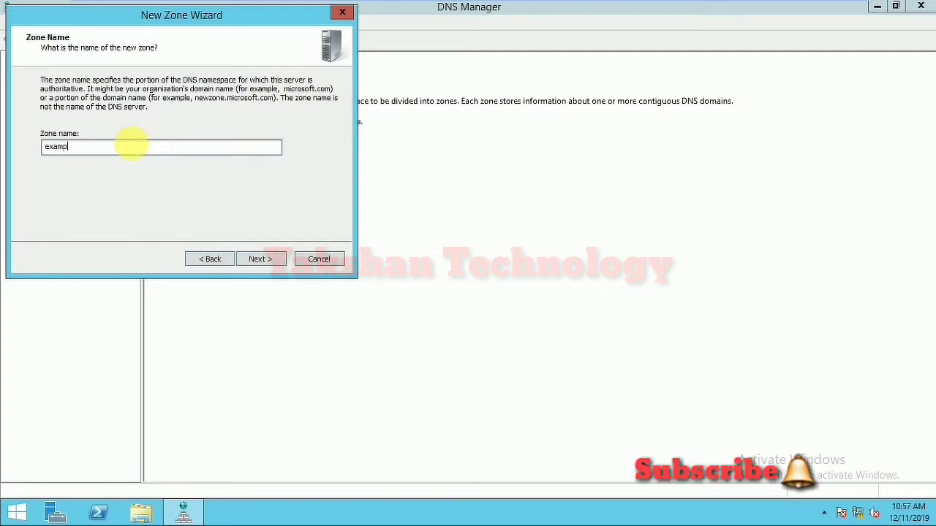
pyautogui.write('le.com')
pyautogui.click(274, 261)
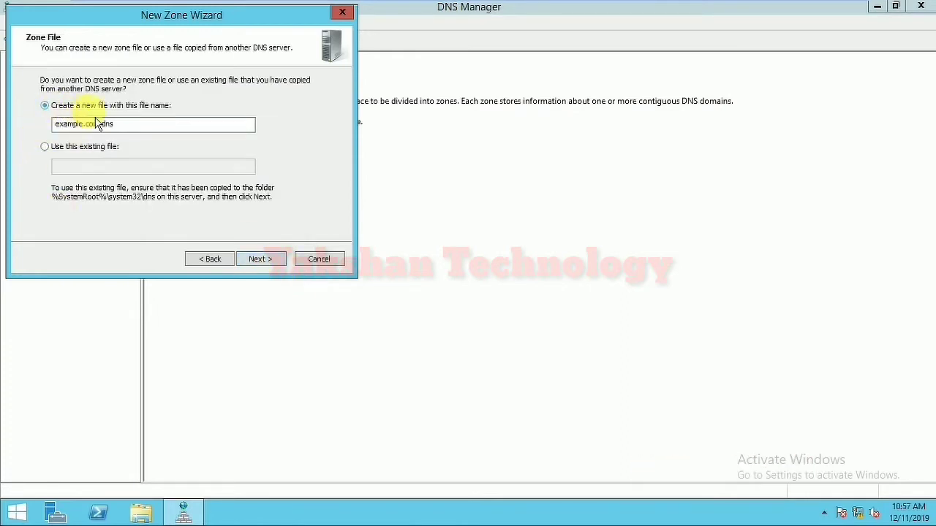
# Have the zone create a new file example.com.dns, disallow dynamic updates and finish creating the zone
pyautogui.click(60, 155)
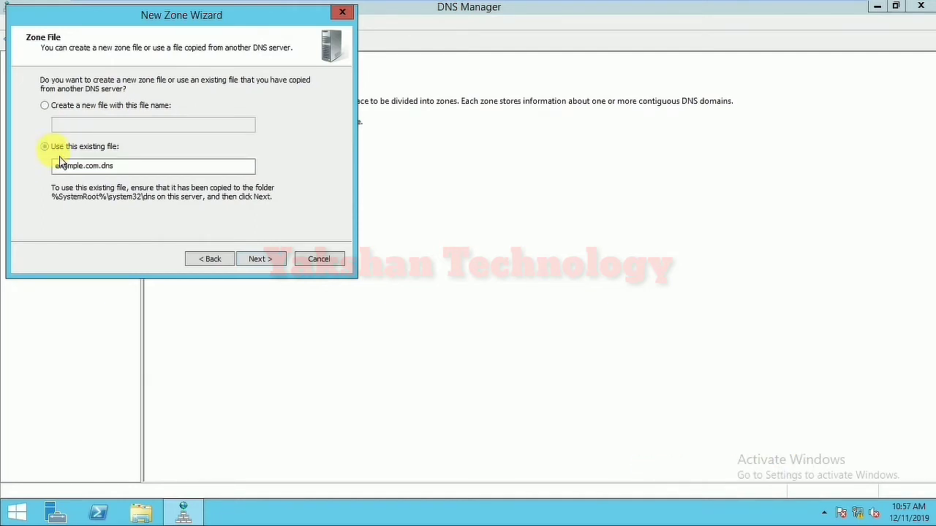
pyautogui.click(55, 110)
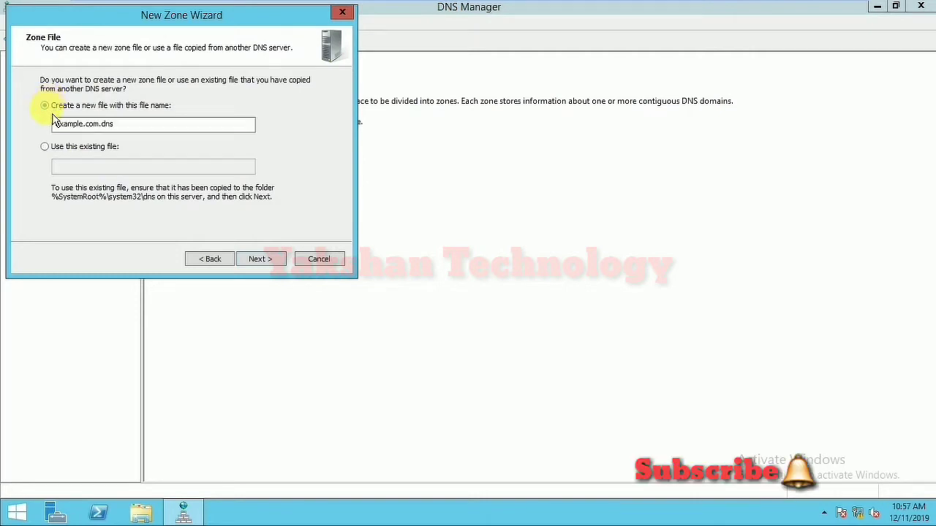
pyautogui.click(276, 267)
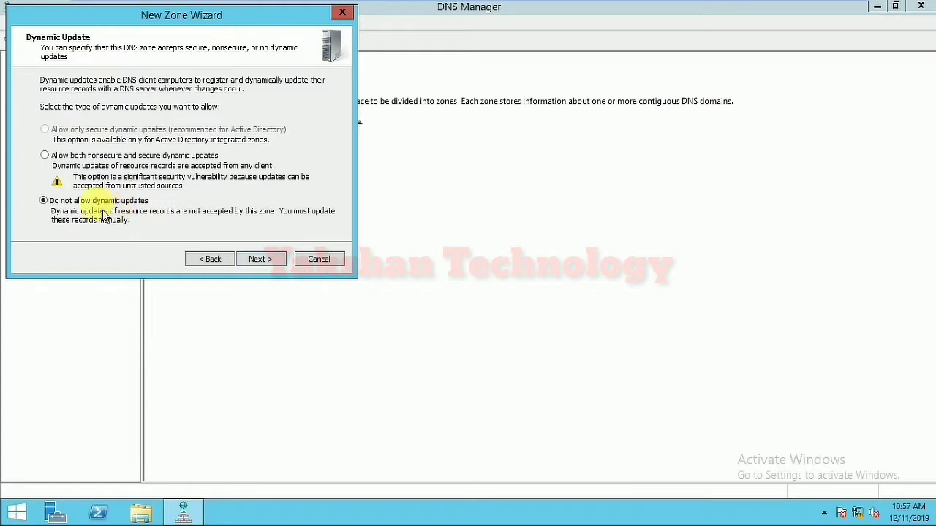
pyautogui.click(277, 269)
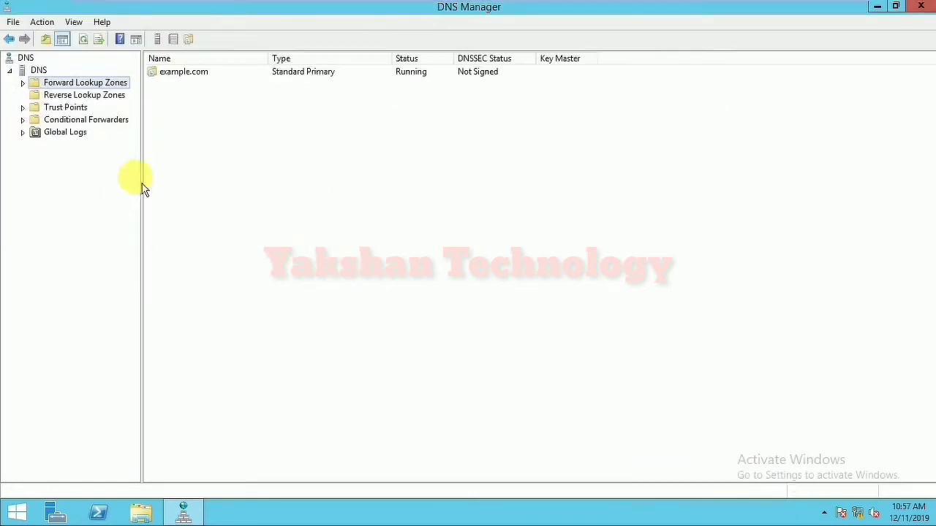
# Expand Forward Lookup Zones, open example.com and look over its SOA and Name Server records
pyautogui.click(22, 83)
pyautogui.click(73, 96)
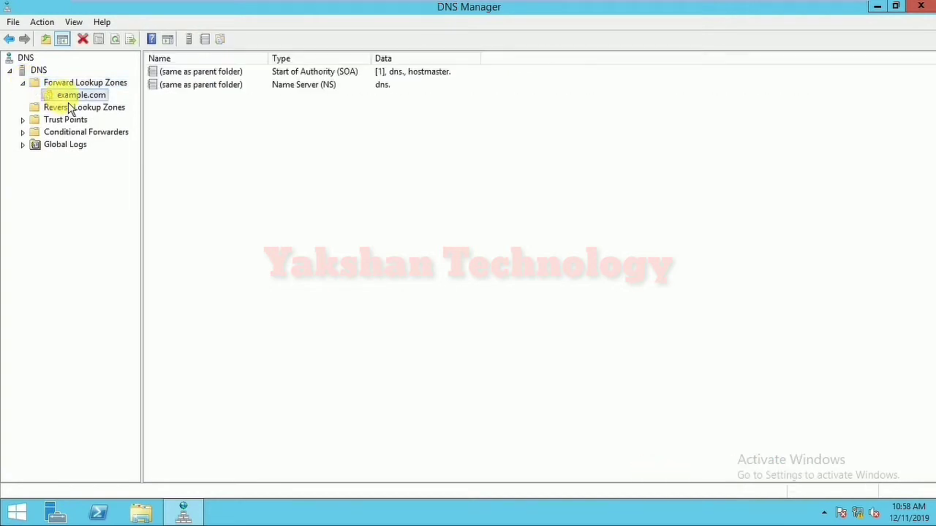
pyautogui.click(311, 72)
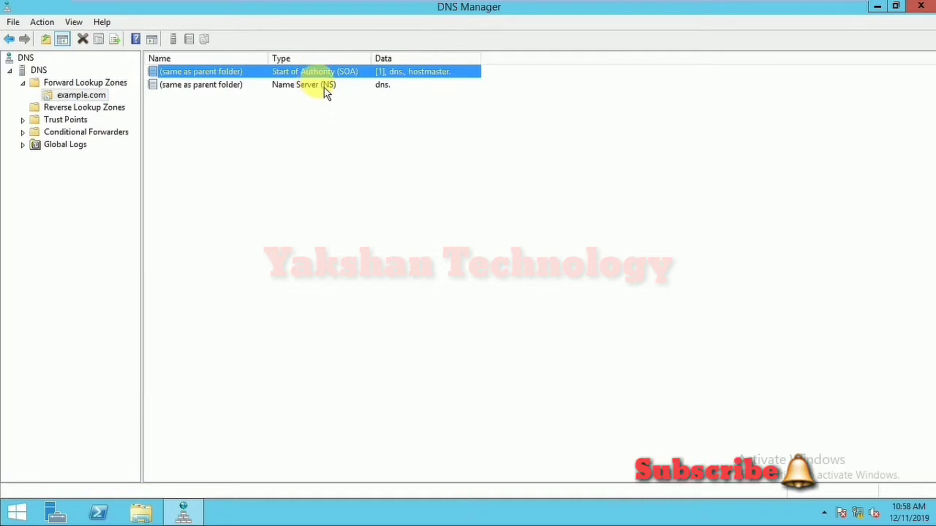
pyautogui.click(321, 86)
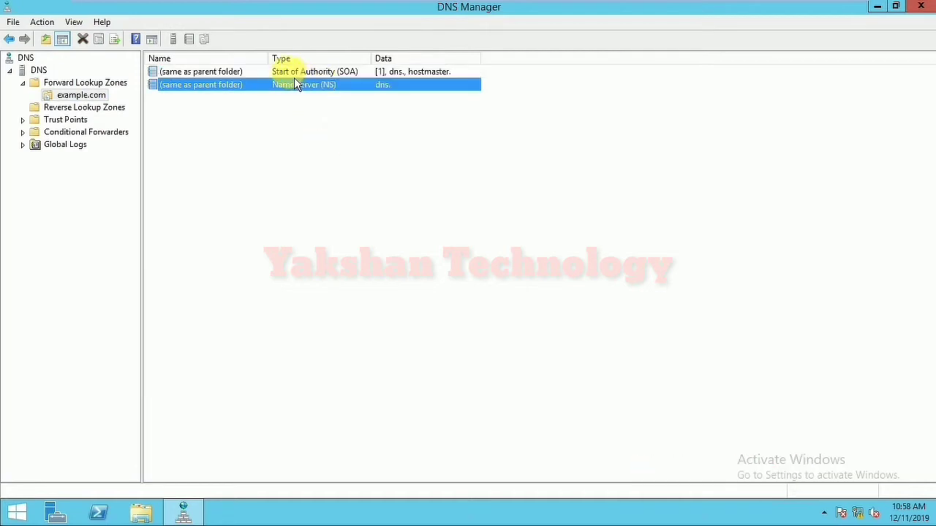
# Open the properties of the Start of Authority (SOA) record in example.com to examine its settings
pyautogui.press('Up')
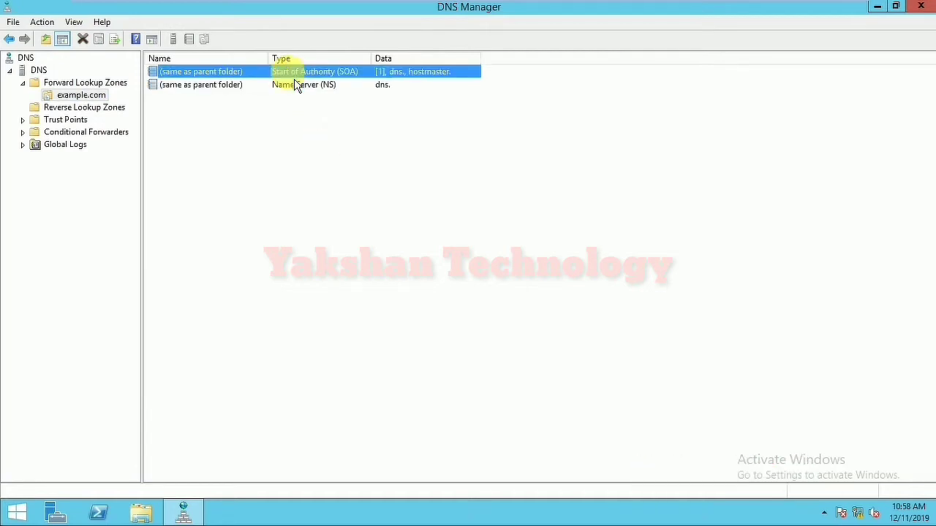
pyautogui.press('Return')
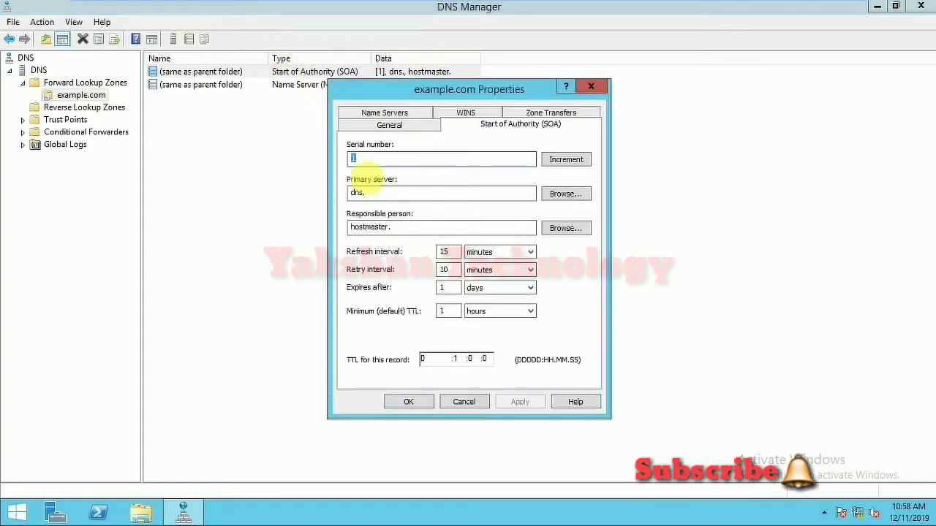
pyautogui.click(591, 87)
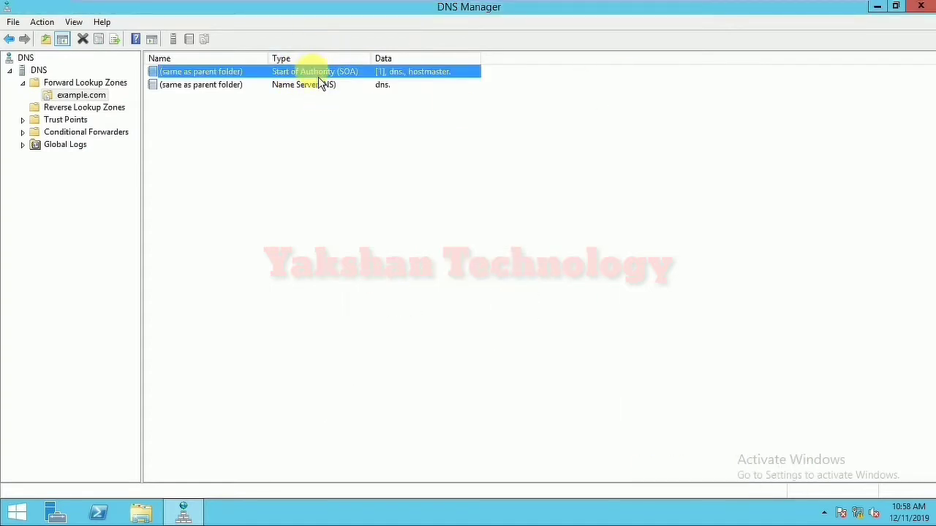
pyautogui.rightClick(318, 77)
pyautogui.click(353, 96)
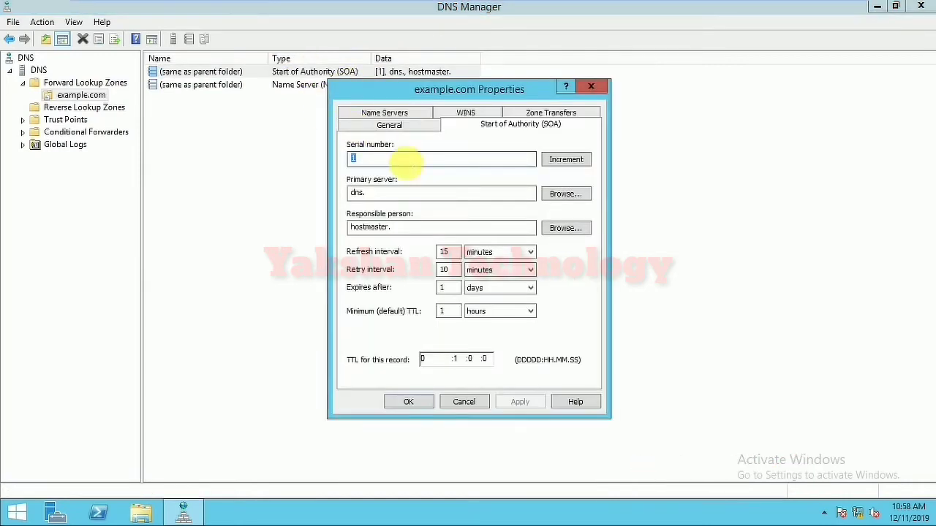
# Set the primary server of the example.com SOA record to dns.example.com. with a trailing dot
pyautogui.click(406, 161)
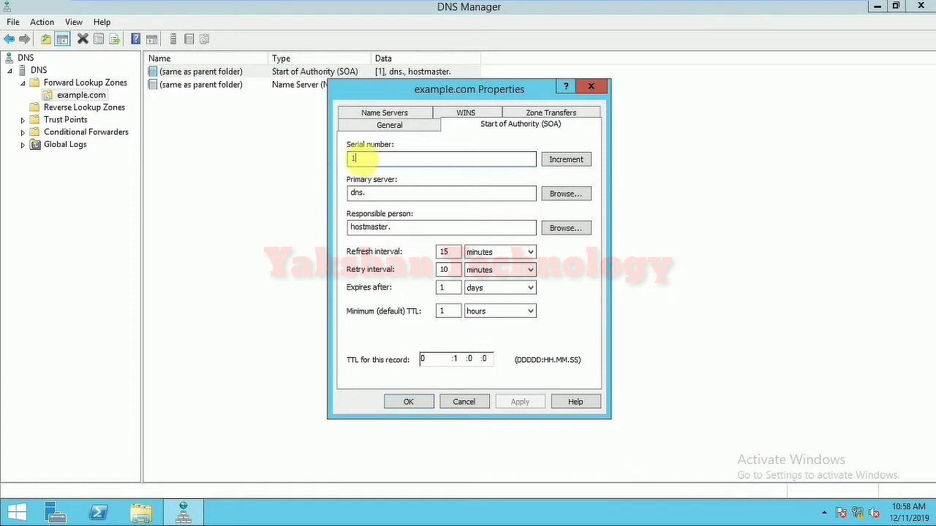
pyautogui.click(393, 193)
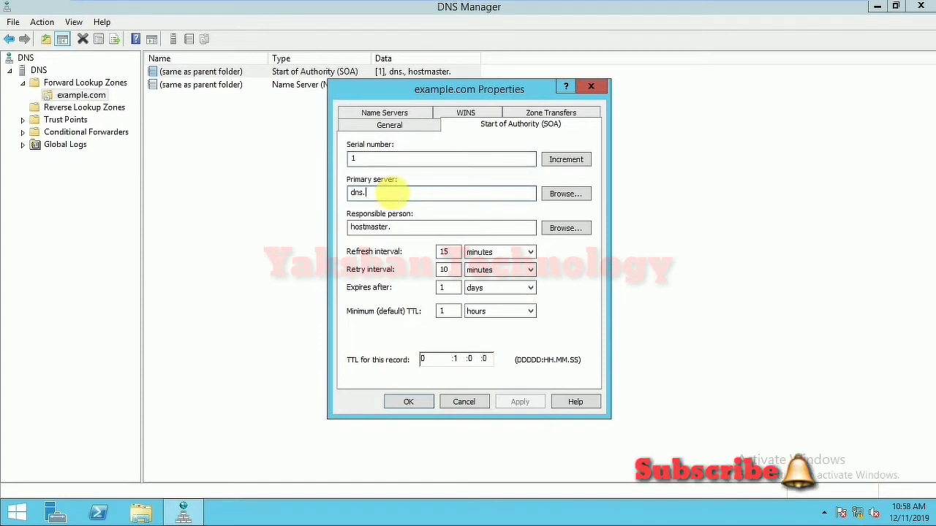
pyautogui.write('ex')
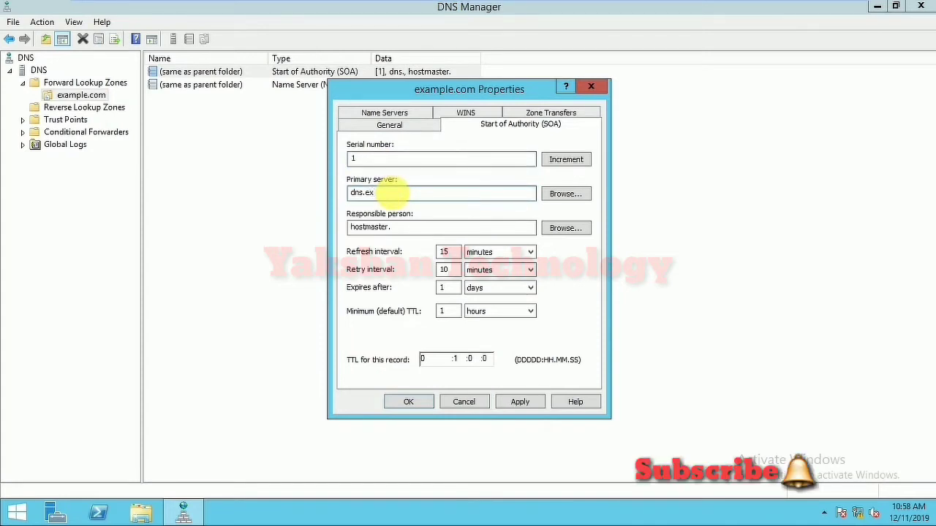
pyautogui.write('am')
pyautogui.press('BackSpace')
pyautogui.press('BackSpace')
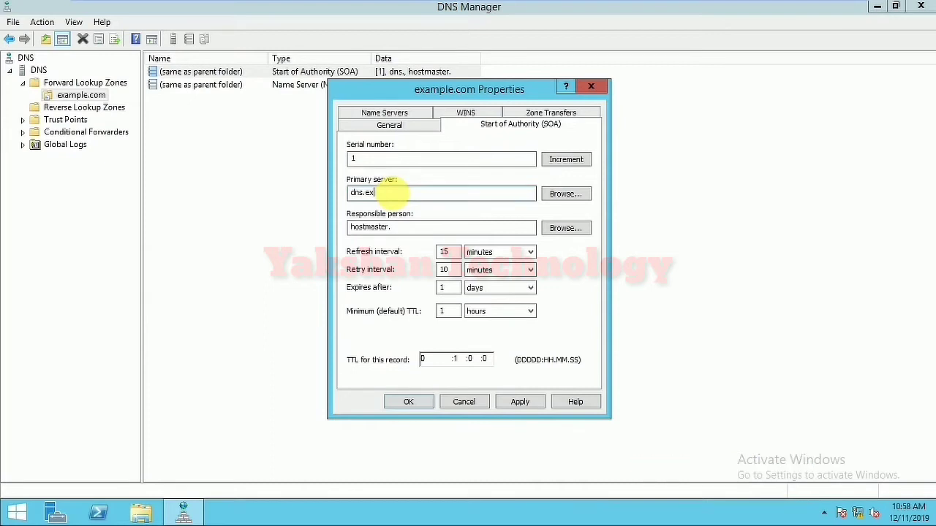
pyautogui.write('ample')
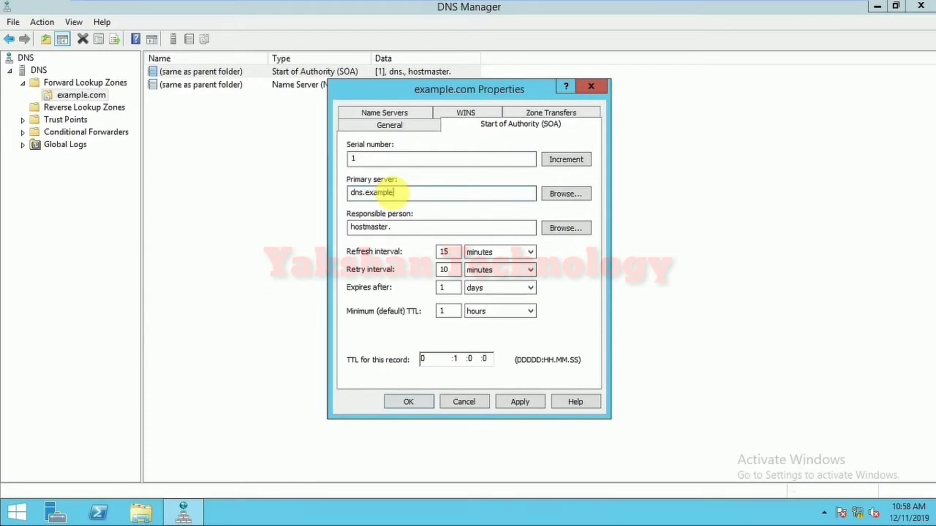
pyautogui.write('.com')
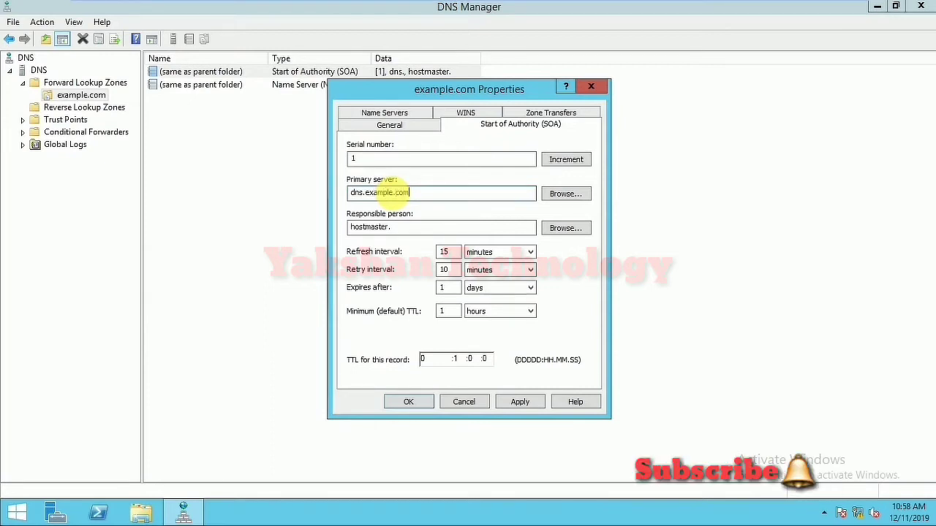
pyautogui.write('.')
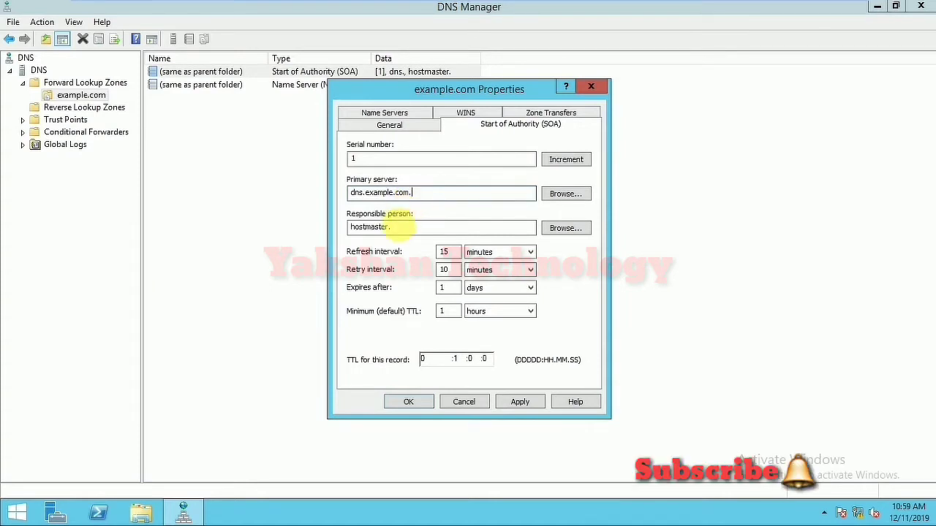
# Set the SOA record's responsible person to hostmaster.example.com. and save the record's properties
pyautogui.click(407, 227)
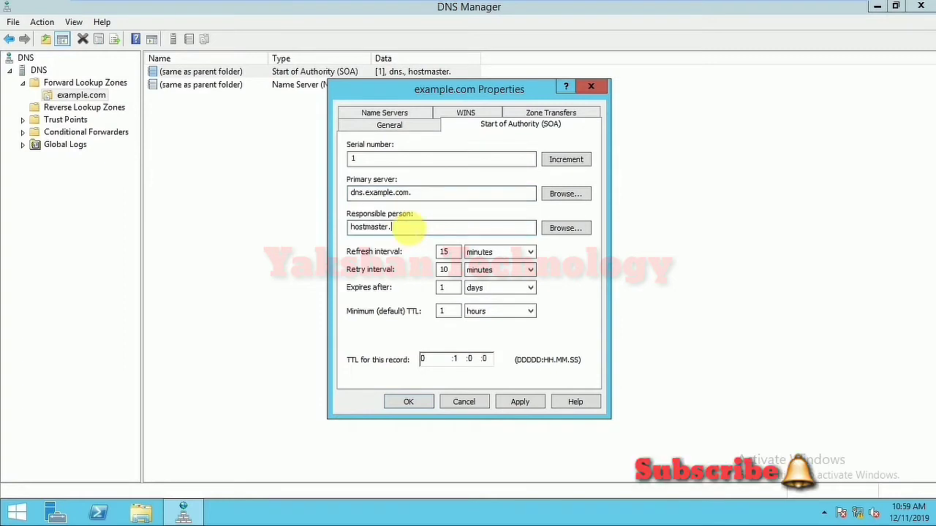
pyautogui.write('ex')
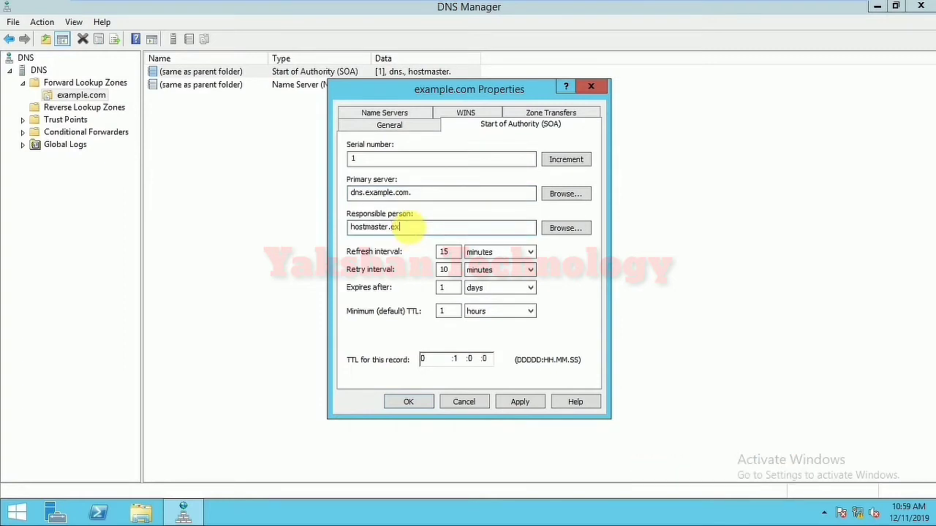
pyautogui.write('ample.co')
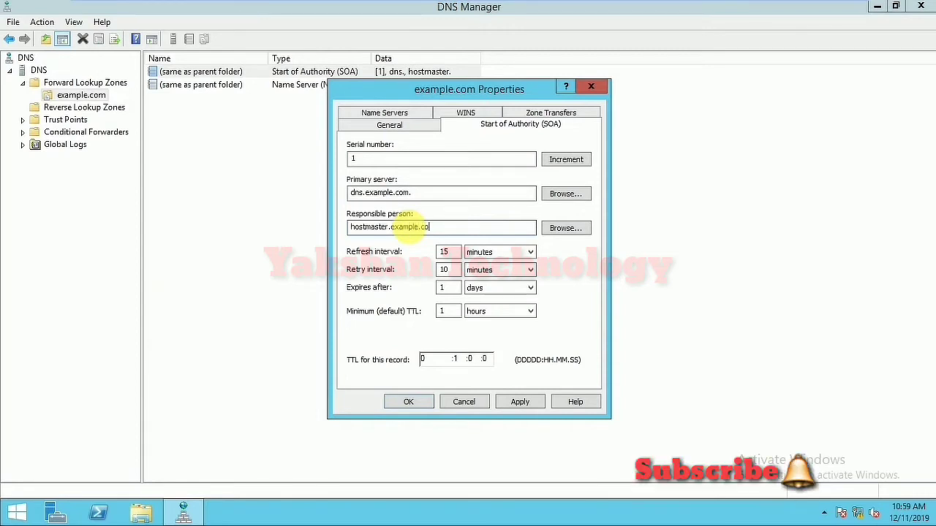
pyautogui.write('m.')
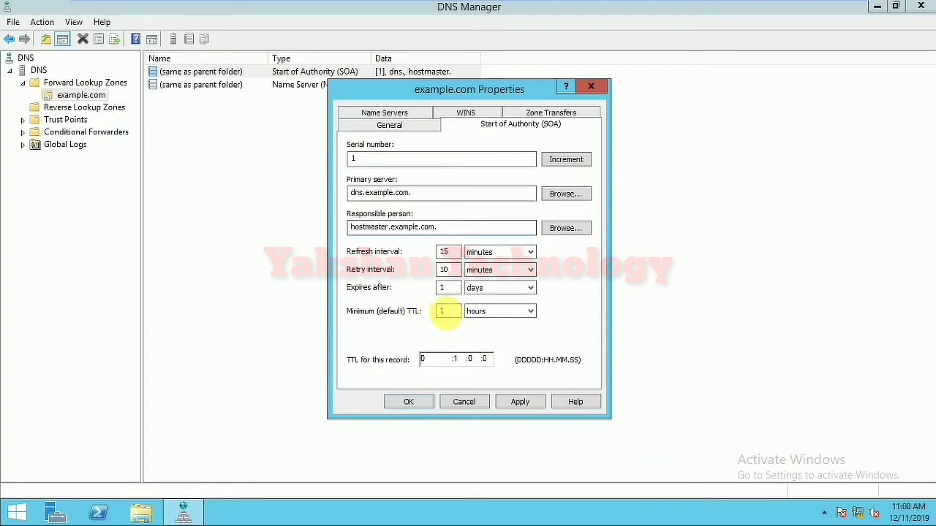
pyautogui.click(446, 311)
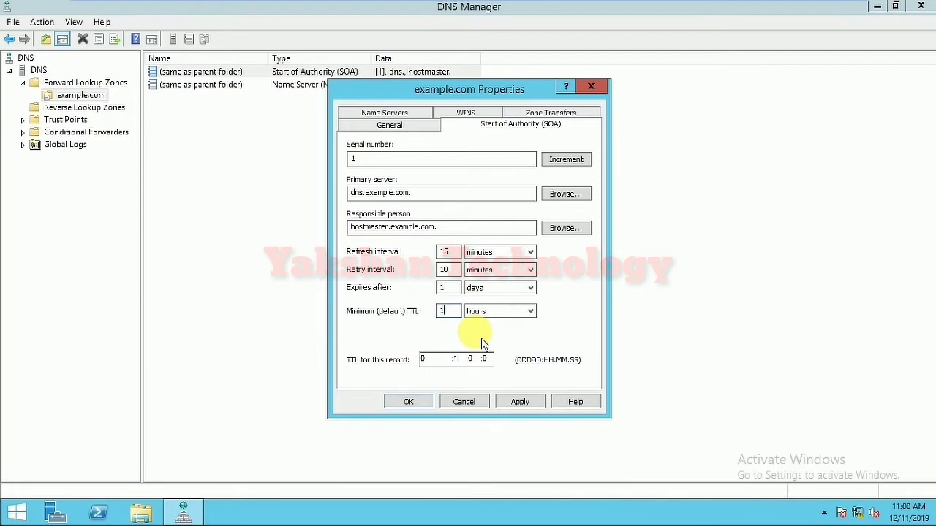
pyautogui.click(525, 406)
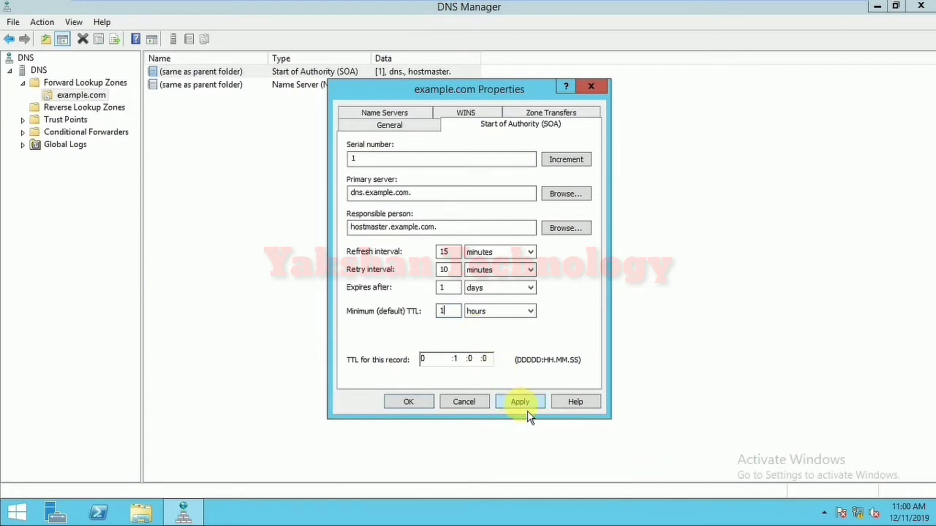
pyautogui.click(418, 401)
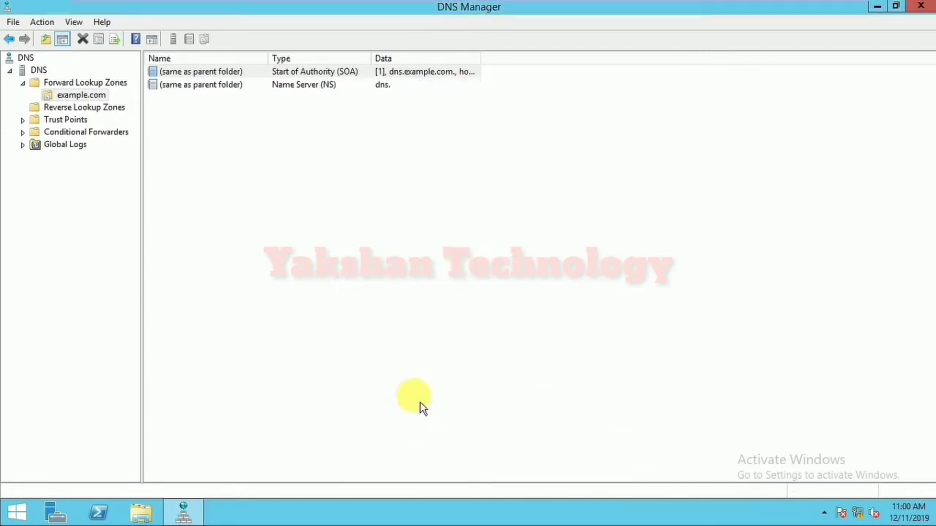
# Edit the Name Server (NS) record of example.com and set its fully qualified domain name to dns.example.com
pyautogui.click(291, 88)
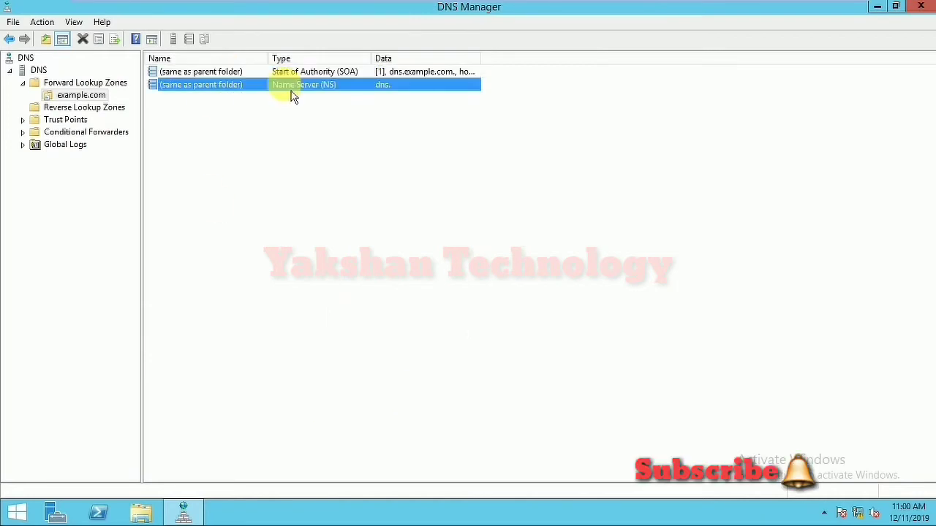
pyautogui.doubleClick(292, 95)
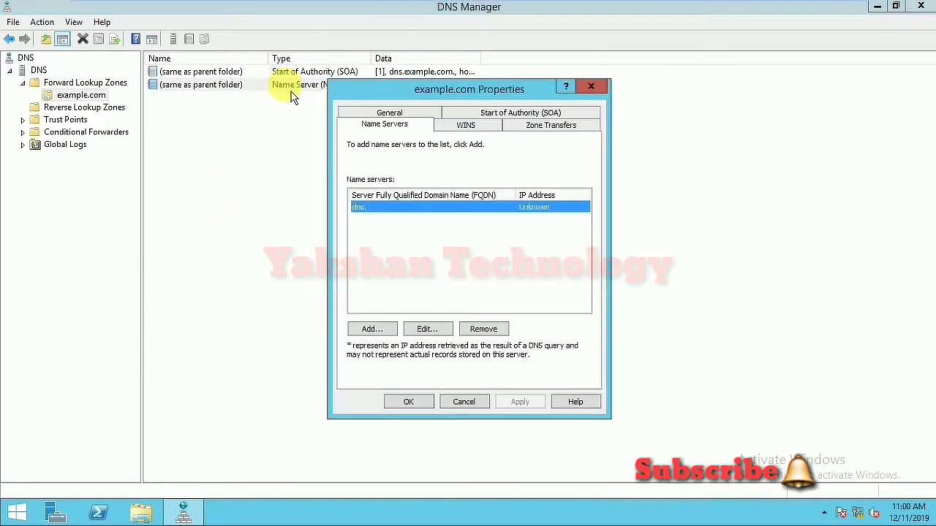
pyautogui.click(428, 331)
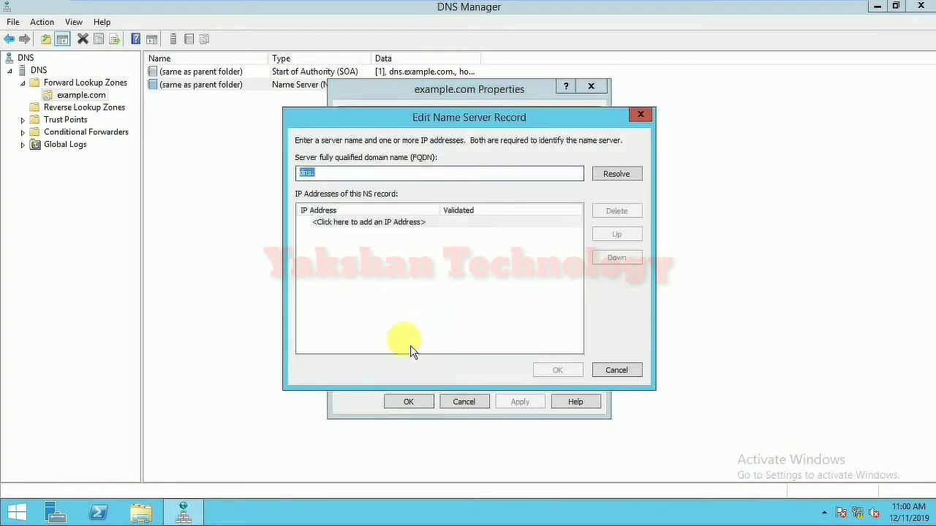
pyautogui.click(365, 223)
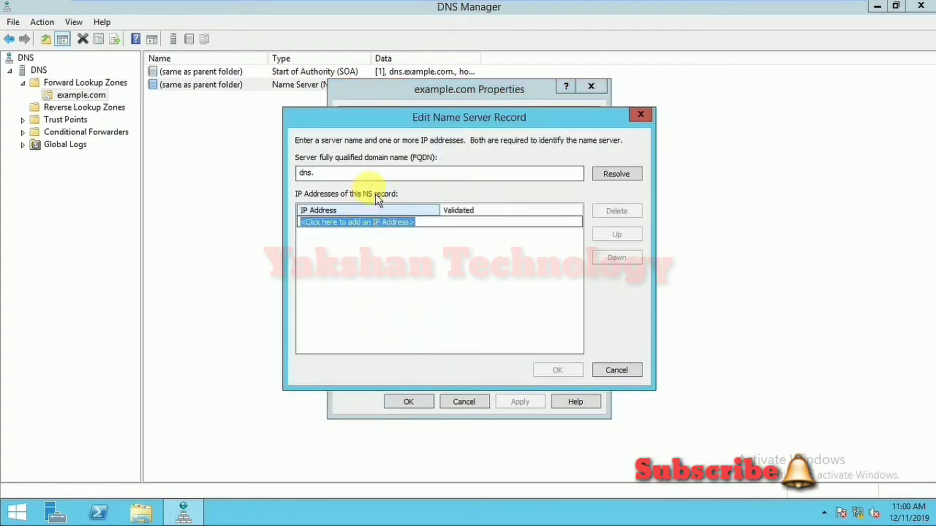
pyautogui.click(356, 173)
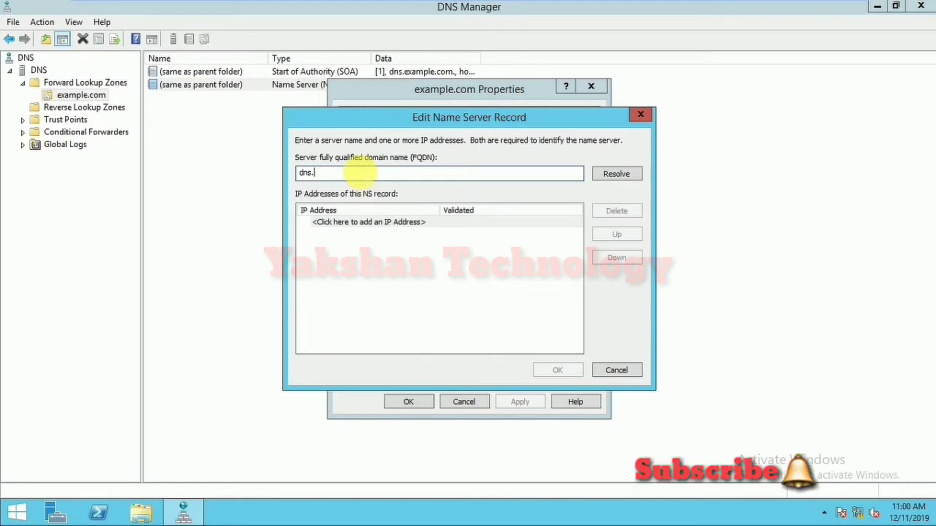
pyautogui.write('example')
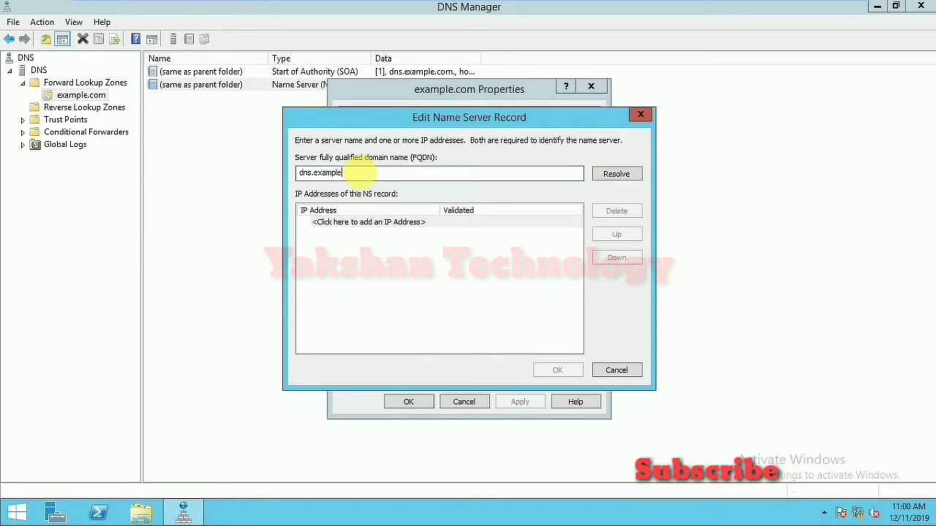
pyautogui.write('.com')
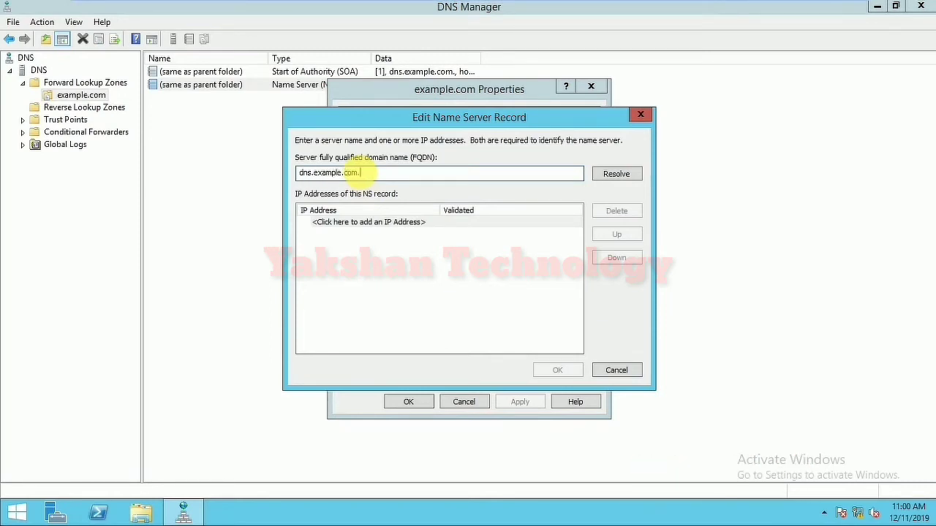
pyautogui.write('.')
# Add the IP address 192.168.1.250 to the name server record and save the zone properties
pyautogui.click(362, 223)
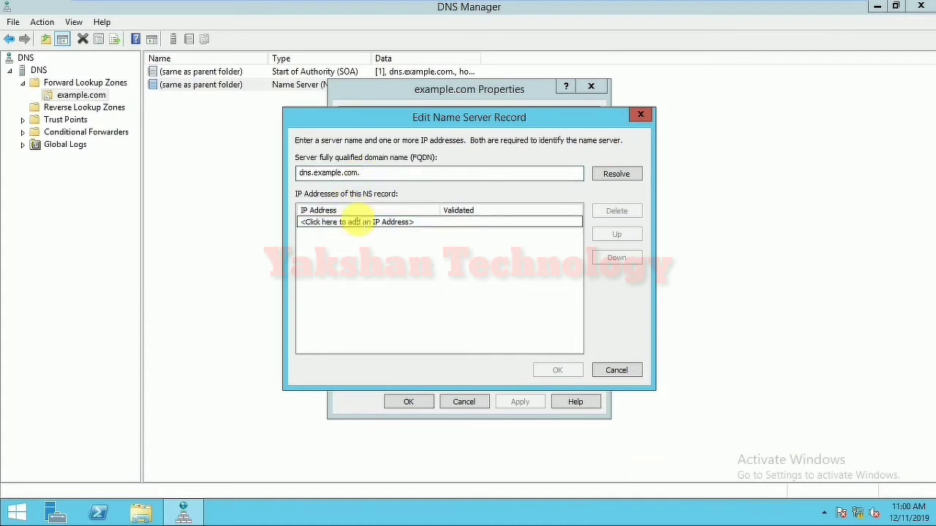
pyautogui.write('1')
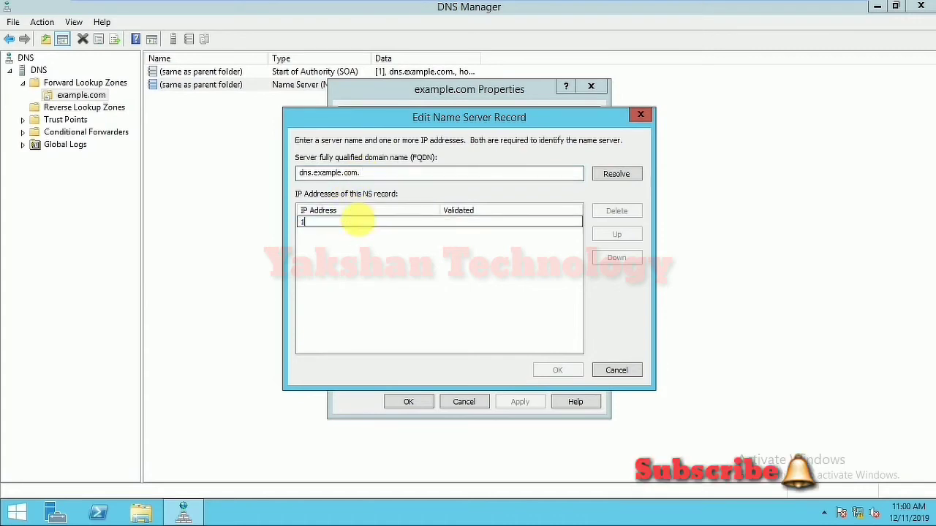
pyautogui.write('92.168.1.250')
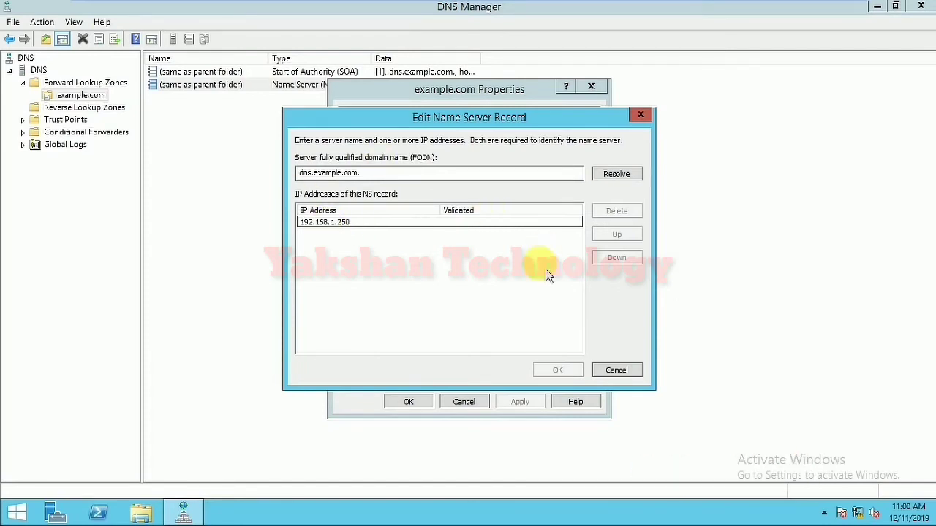
pyautogui.click(571, 255)
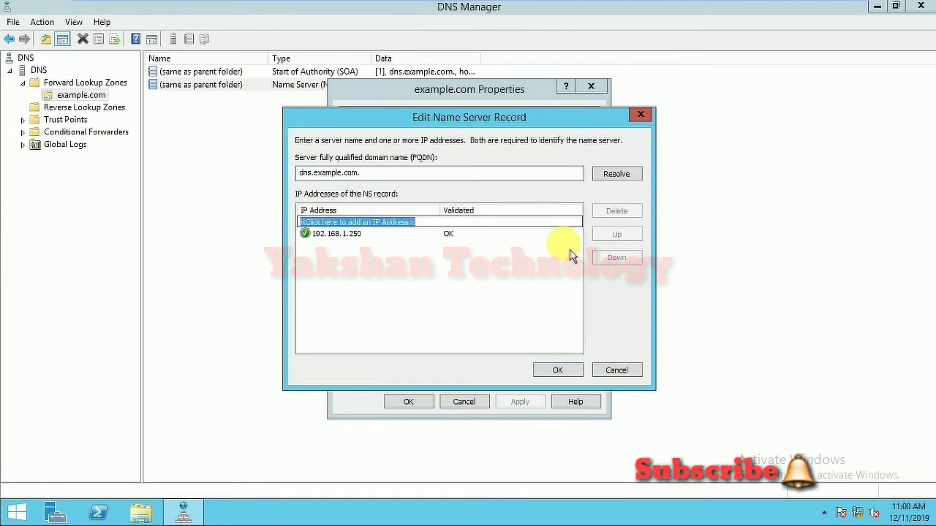
pyautogui.click(443, 234)
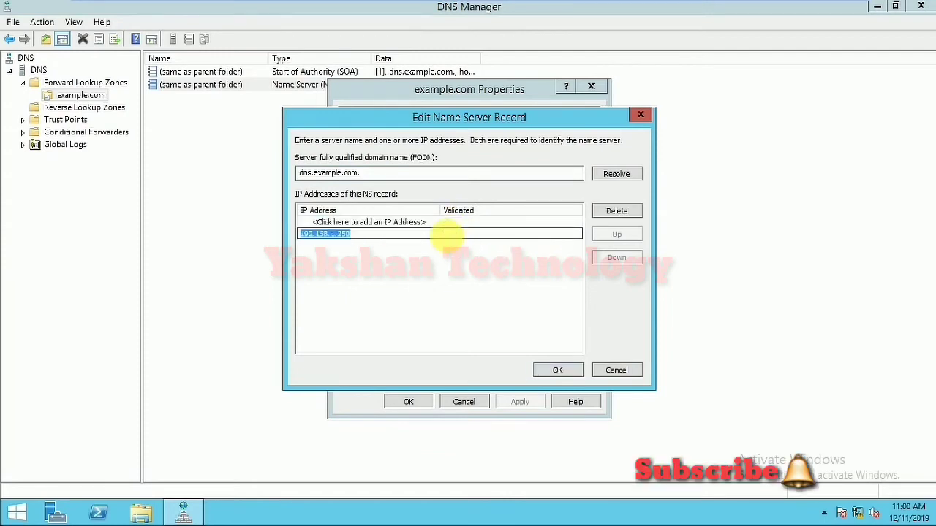
pyautogui.click(507, 320)
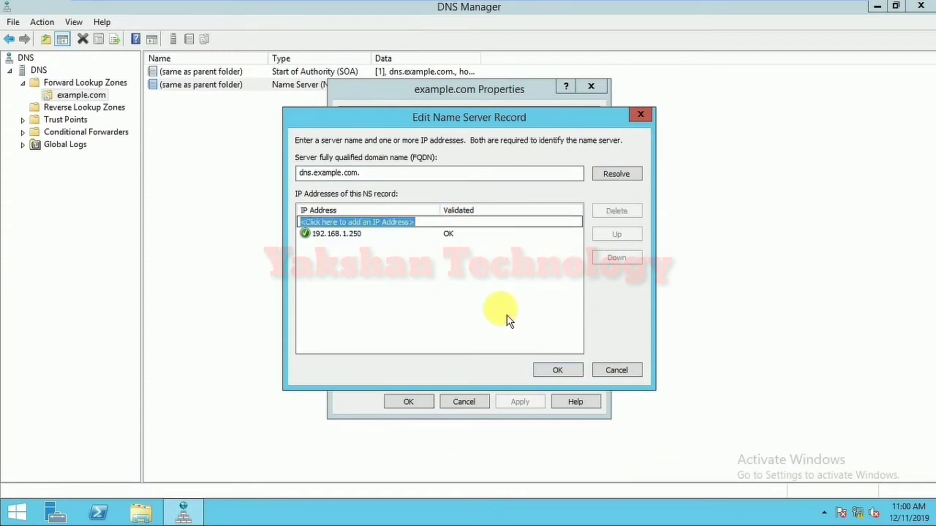
pyautogui.click(557, 370)
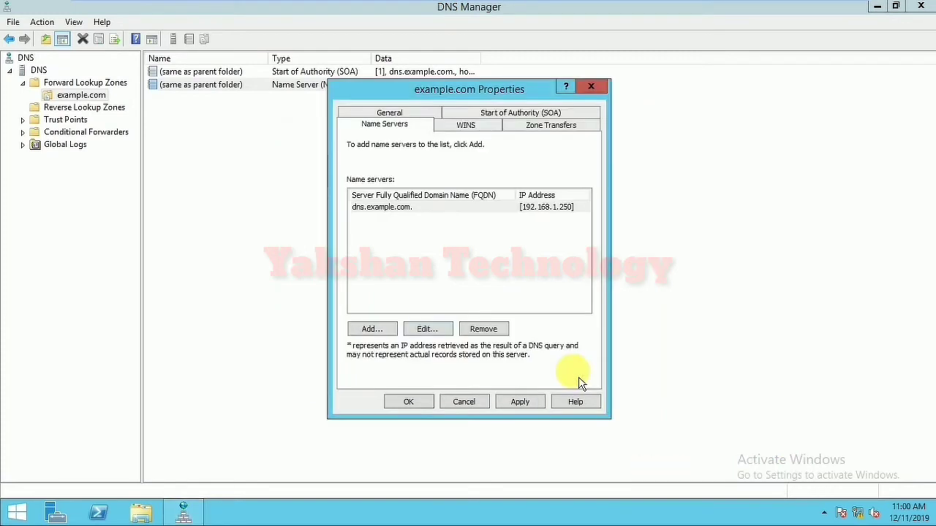
pyautogui.click(518, 404)
pyautogui.click(409, 402)
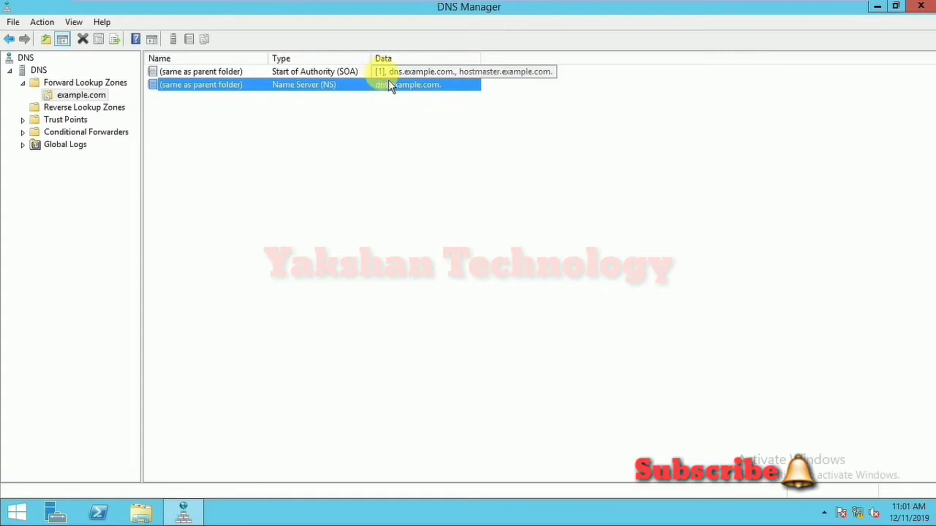
# Refresh the record list of the example.com zone
pyautogui.click(319, 180)
pyautogui.rightClick(319, 181)
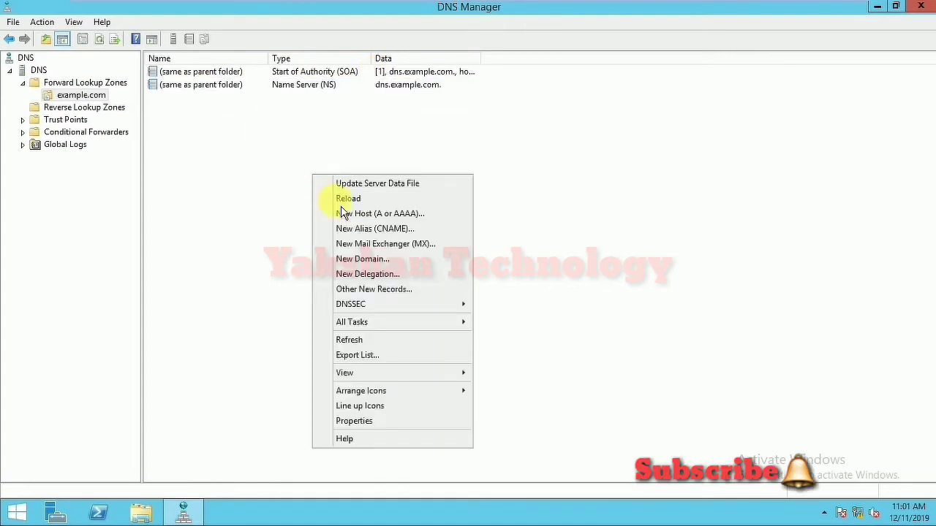
pyautogui.click(379, 342)
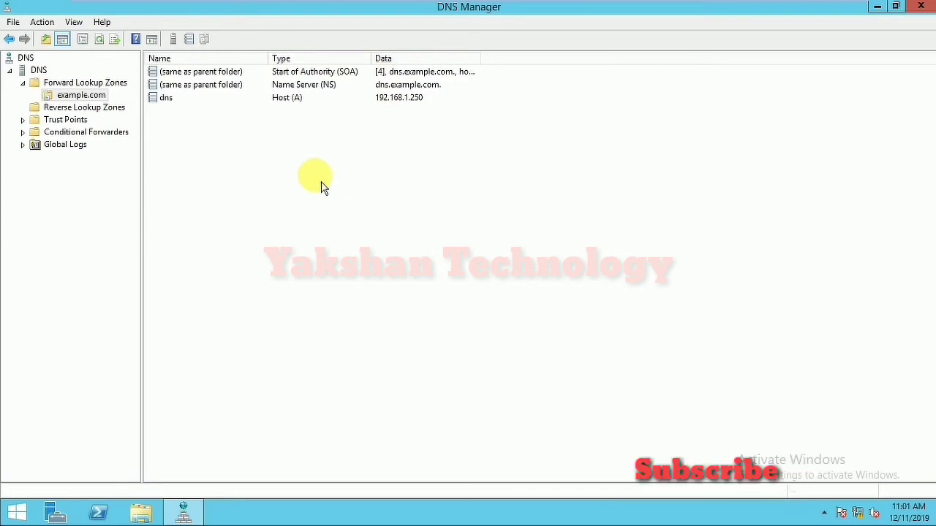
pyautogui.rightClick(323, 156)
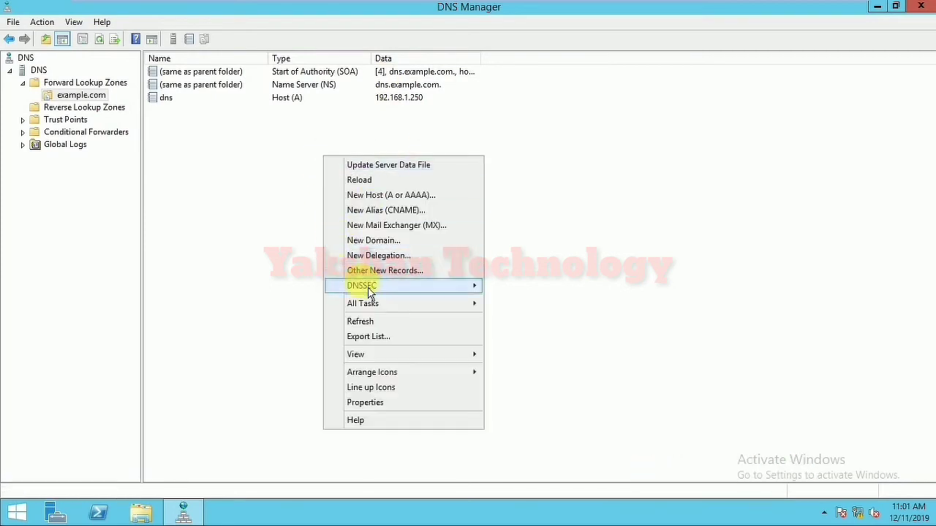
pyautogui.click(366, 325)
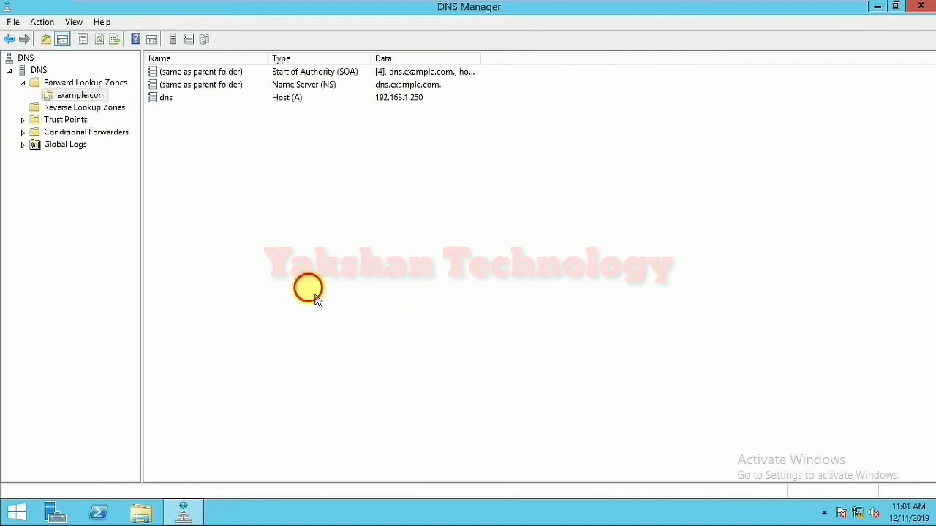
pyautogui.rightClick(409, 245)
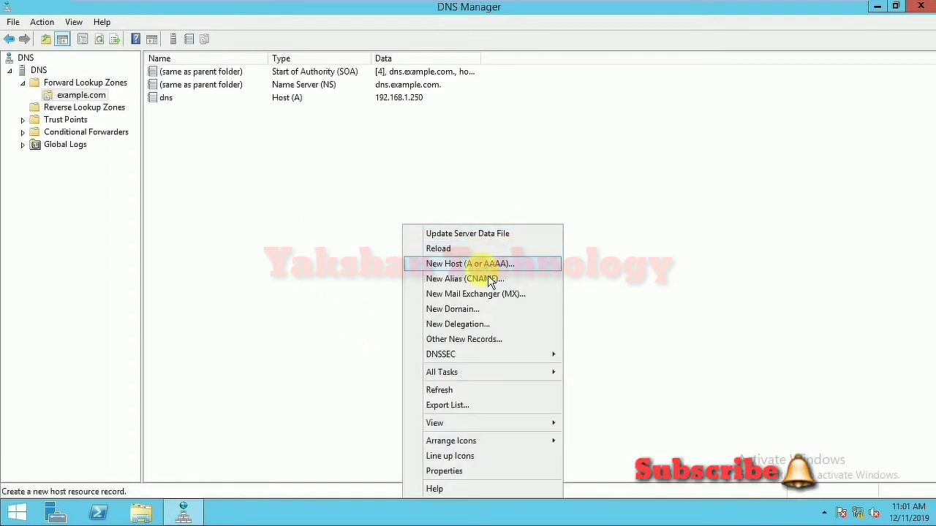
pyautogui.click(313, 146)
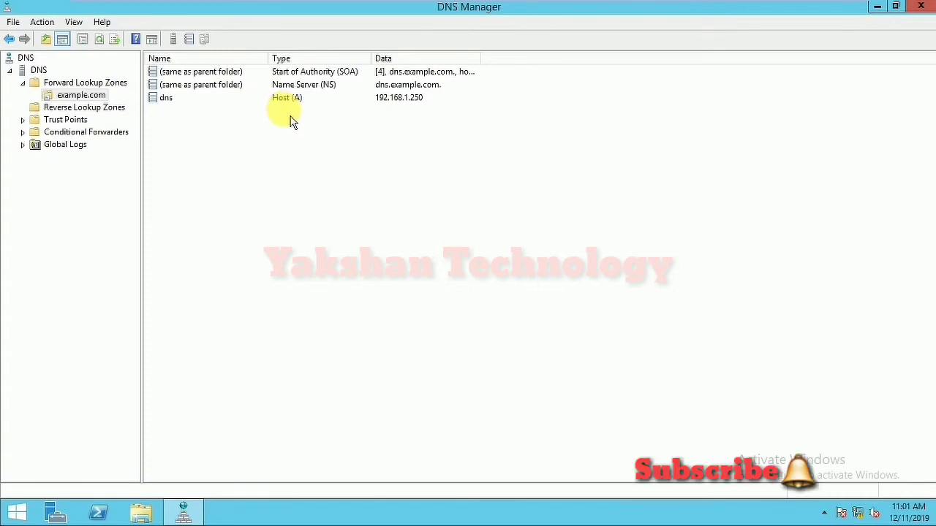
# Add a host (A) record named host10 with IP address 192.168.1.10 to the example.com zone
pyautogui.rightClick(313, 156)
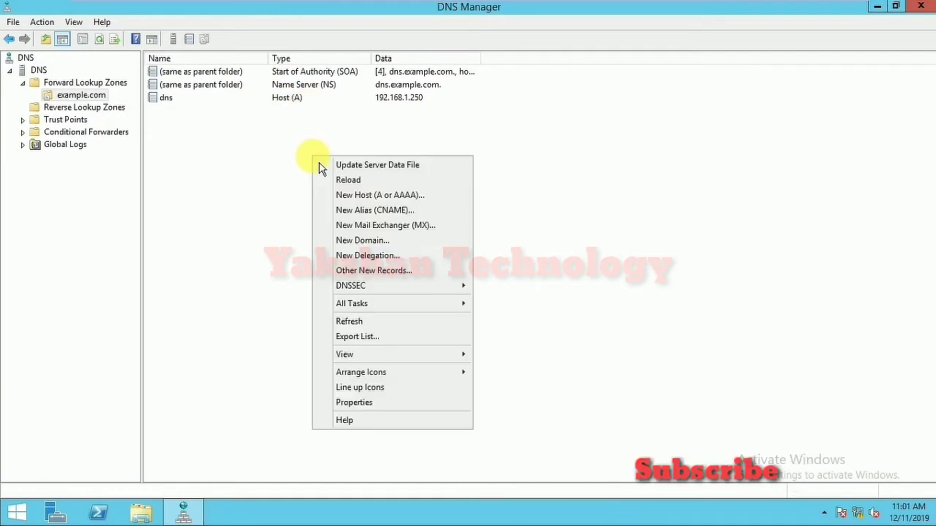
pyautogui.click(387, 199)
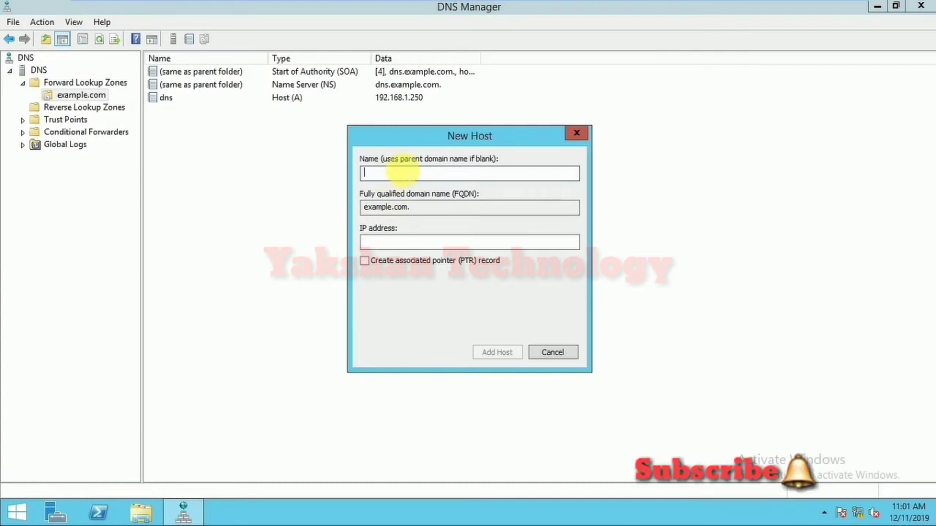
pyautogui.write('host')
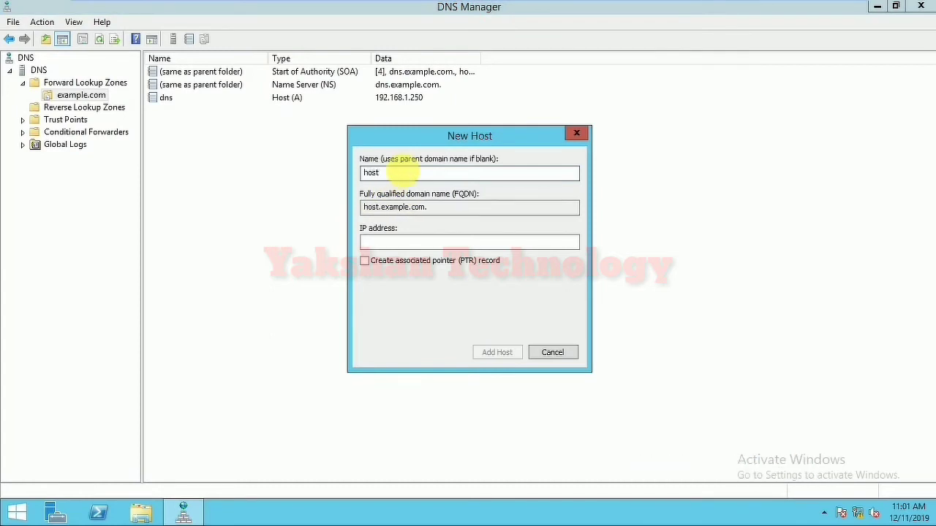
pyautogui.write('10')
pyautogui.click(385, 242)
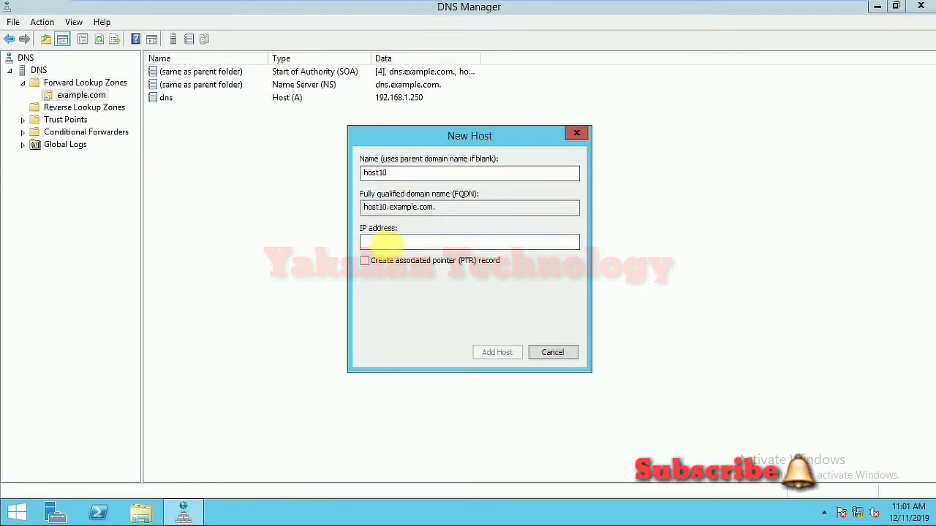
pyautogui.write('192.168.1')
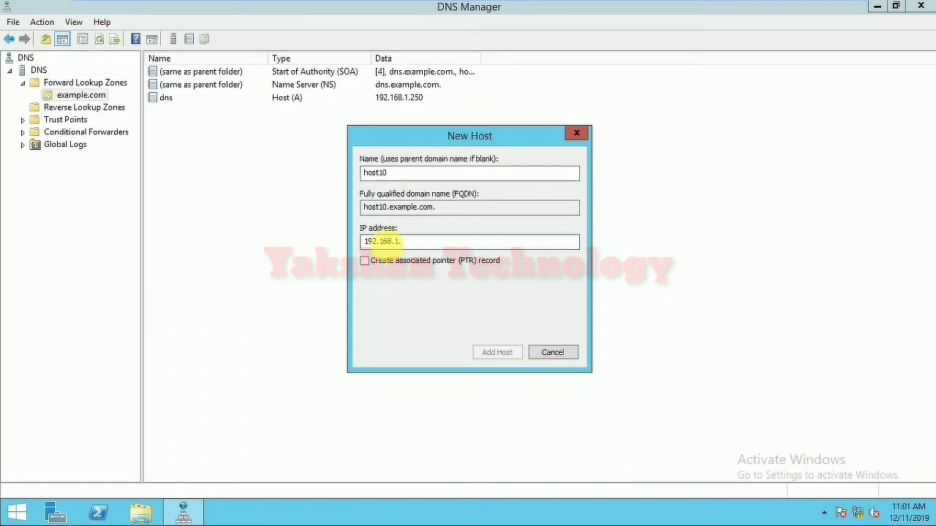
pyautogui.write('.10')
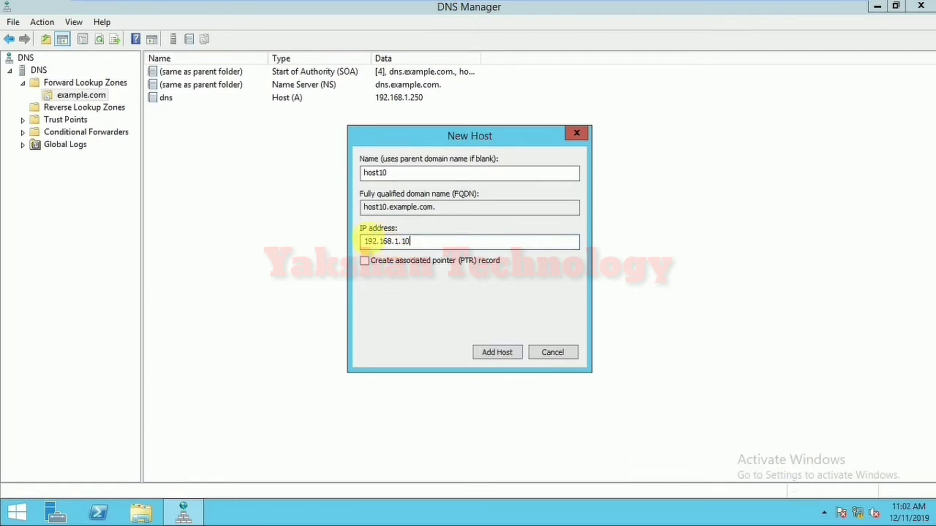
pyautogui.click(509, 356)
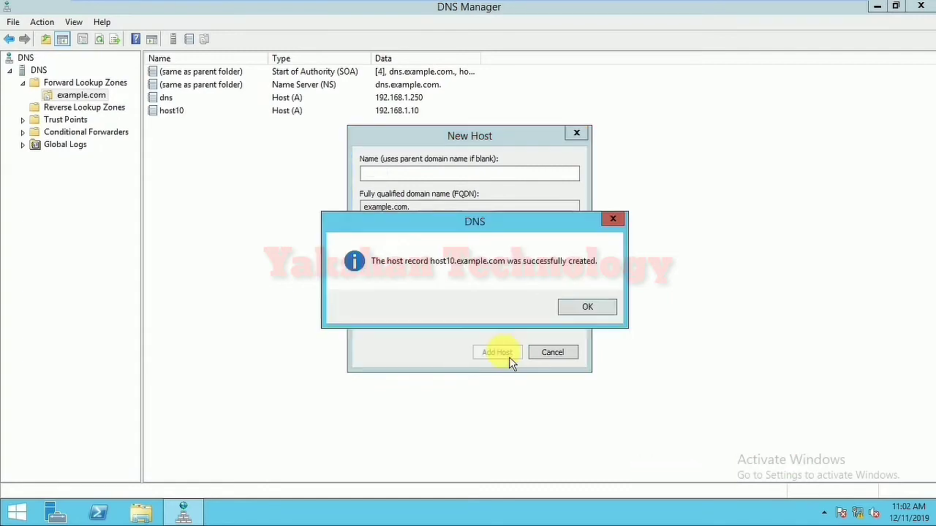
pyautogui.click(587, 307)
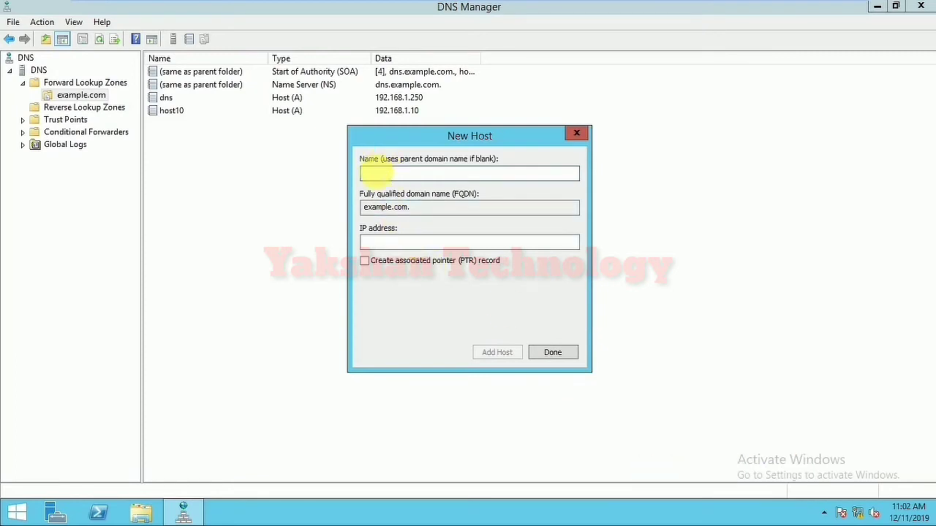
# Enter host20 as the name of another new host record in the example.com zone
pyautogui.write('1')
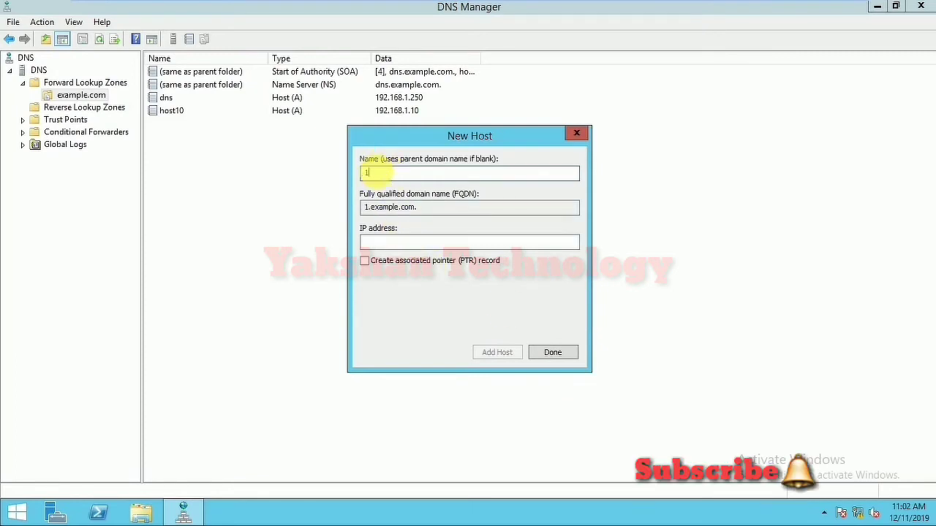
pyautogui.press('BackSpace')
pyautogui.write('hostname')
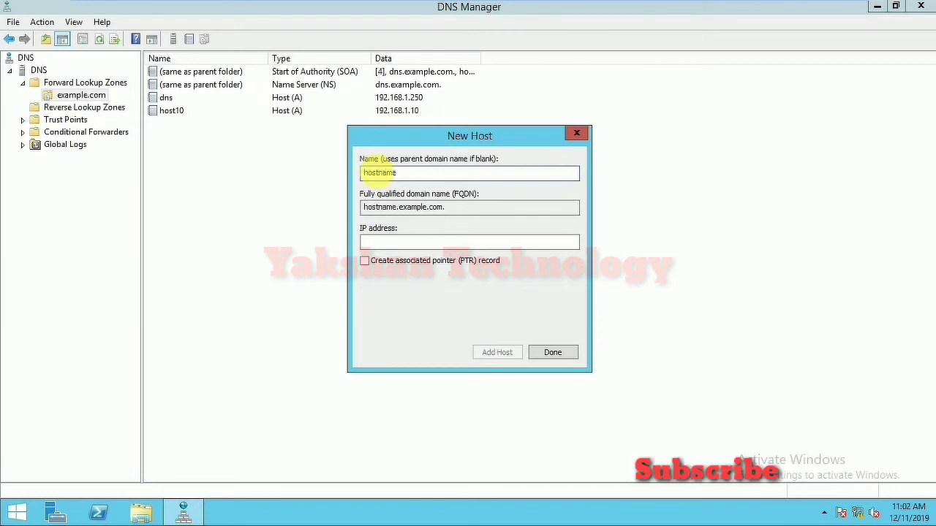
pyautogui.press('BackSpace')
pyautogui.press('BackSpace')
pyautogui.press('BackSpace')
pyautogui.press('BackSpace')
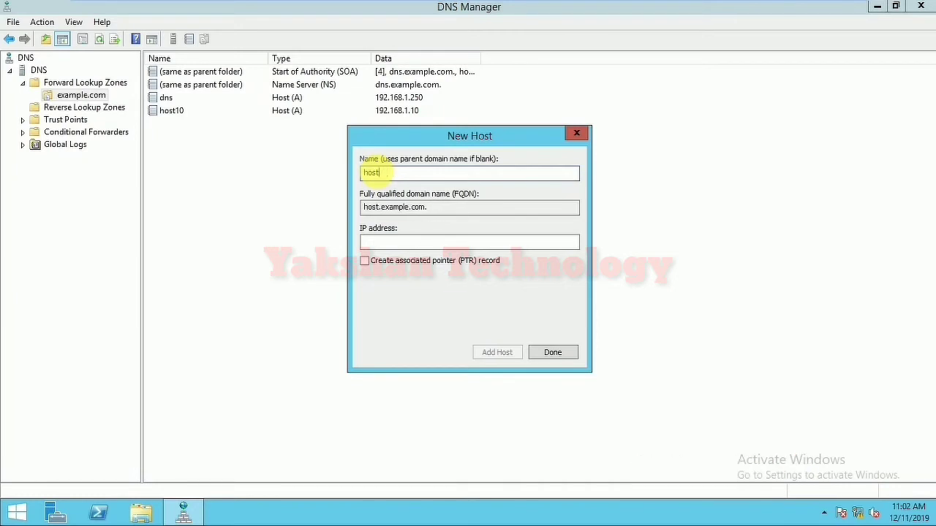
pyautogui.write('20')
# Add the host20 record with IP address 192.168.1.20 and refresh the zone's record list
pyautogui.press('Tab')
pyautogui.press('Tab')
pyautogui.write('192')
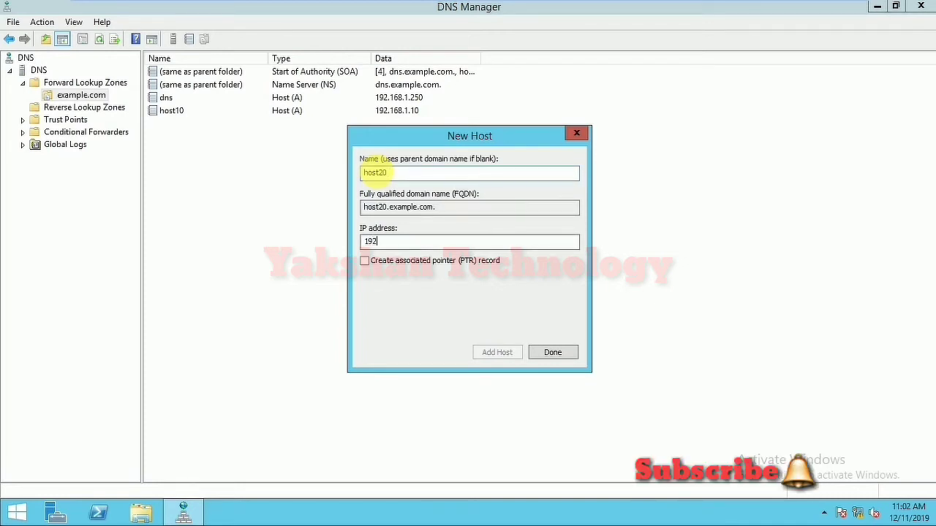
pyautogui.write('.168.120')
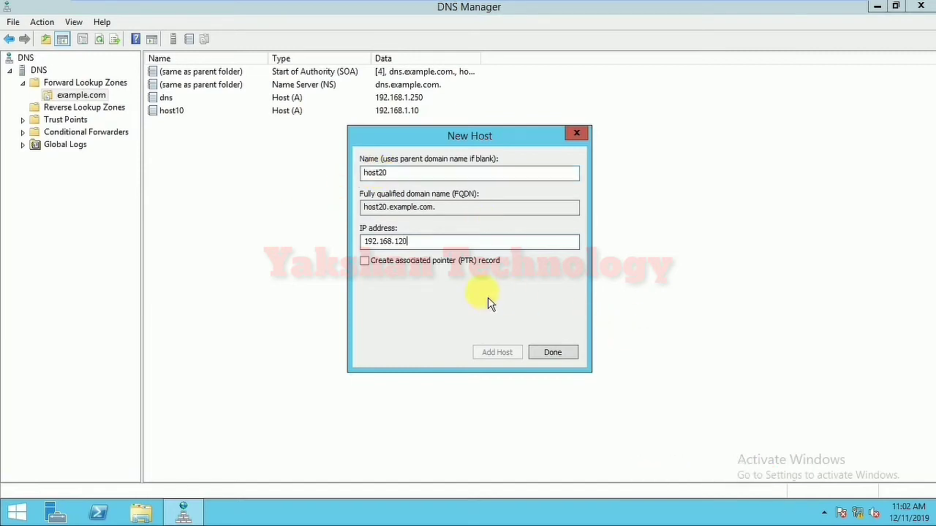
pyautogui.press('BackSpace')
pyautogui.press('BackSpace')
pyautogui.press('BackSpace')
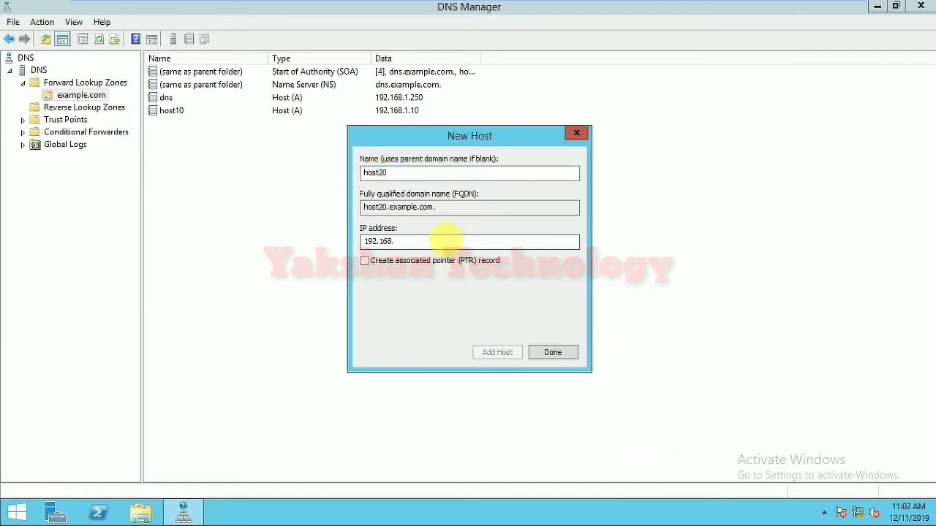
pyautogui.write('1.20')
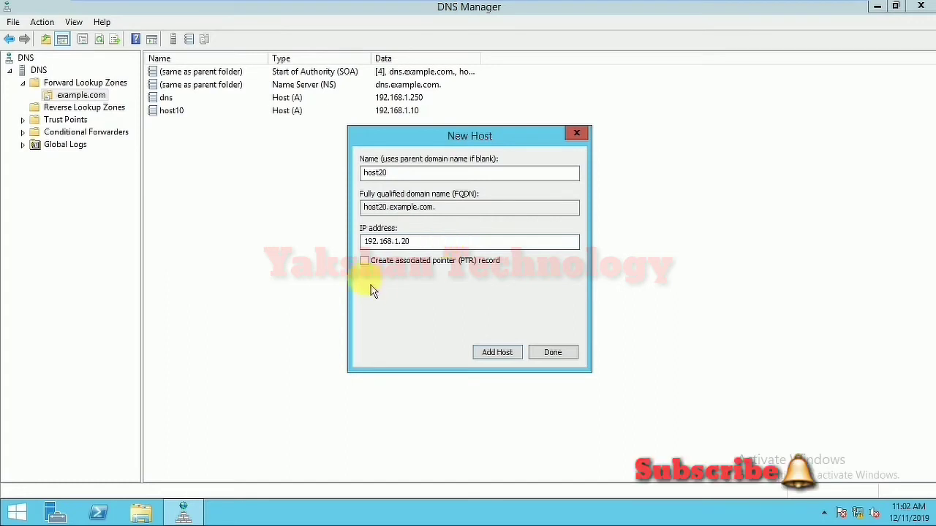
pyautogui.click(501, 357)
pyautogui.click(600, 312)
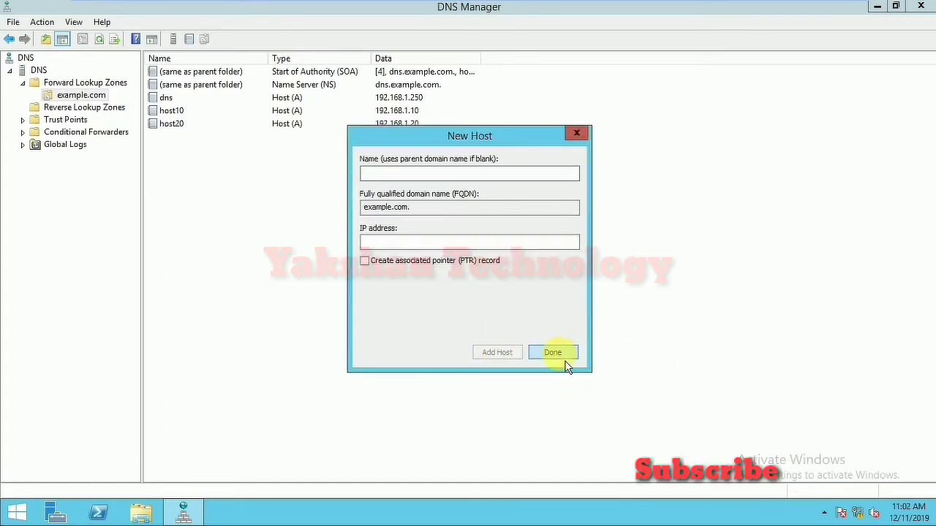
pyautogui.click(578, 134)
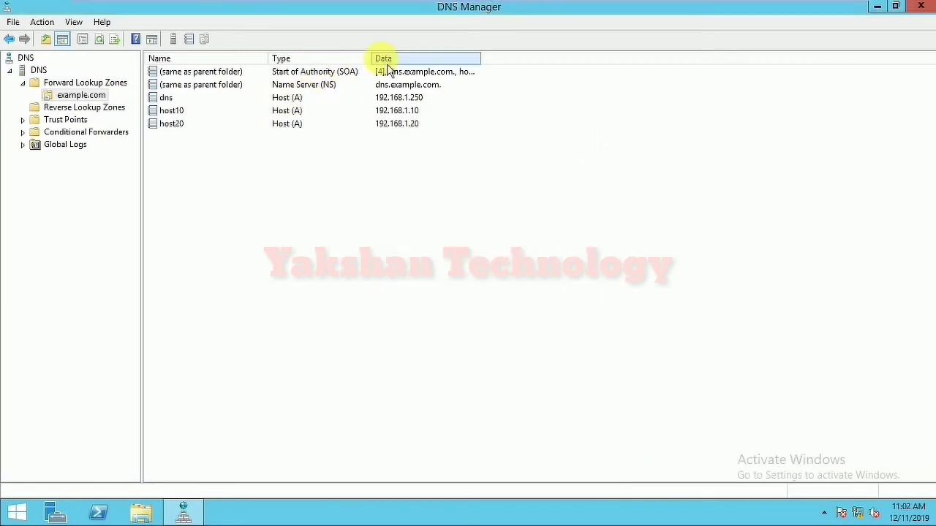
pyautogui.click(99, 40)
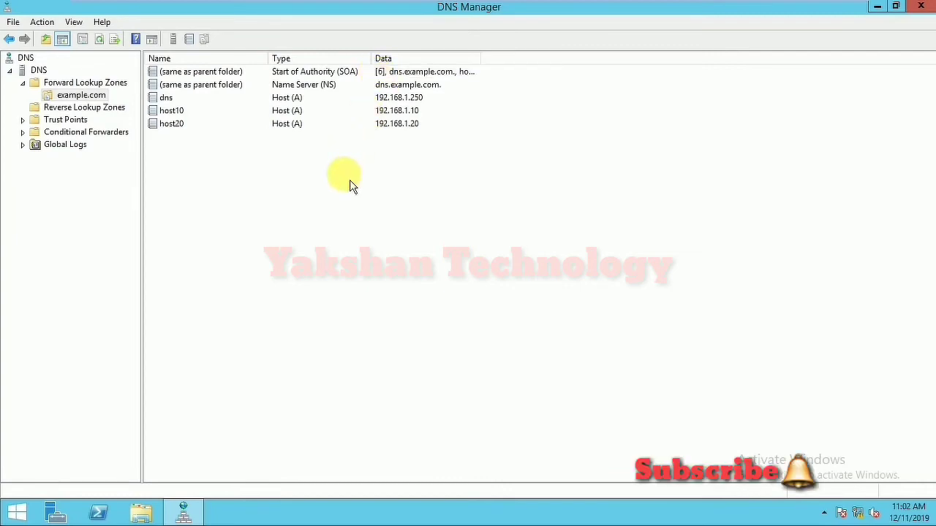
# Switch to Network Connections by running ncpa.cpl and open the Internet Protocol Version 4 (TCP/IPv4) properties of Ethernet0
pyautogui.click(878, 7)
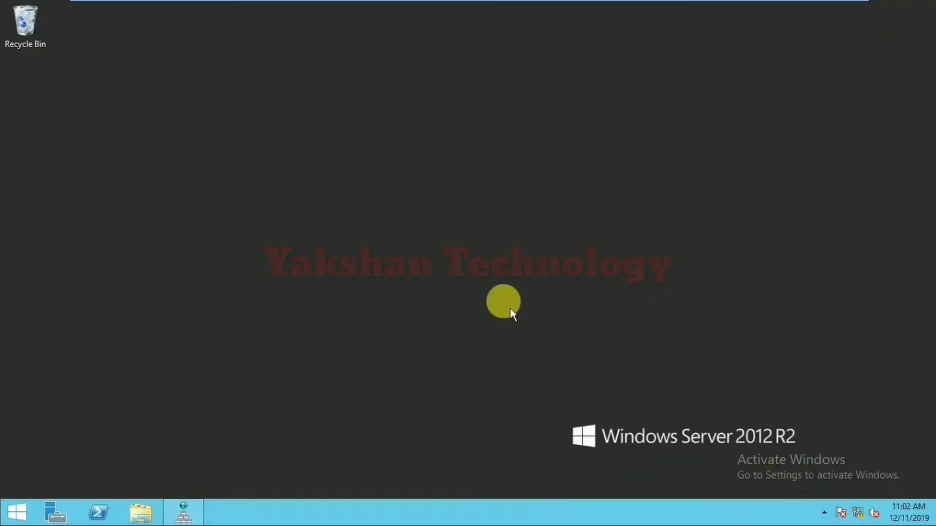
pyautogui.press('super+r')
pyautogui.write('n')
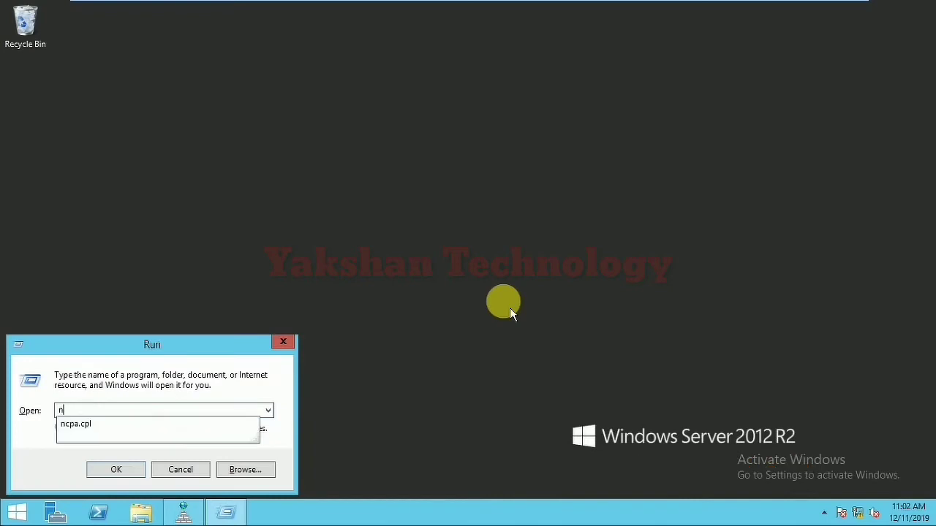
pyautogui.press('Down')
pyautogui.press('Return')
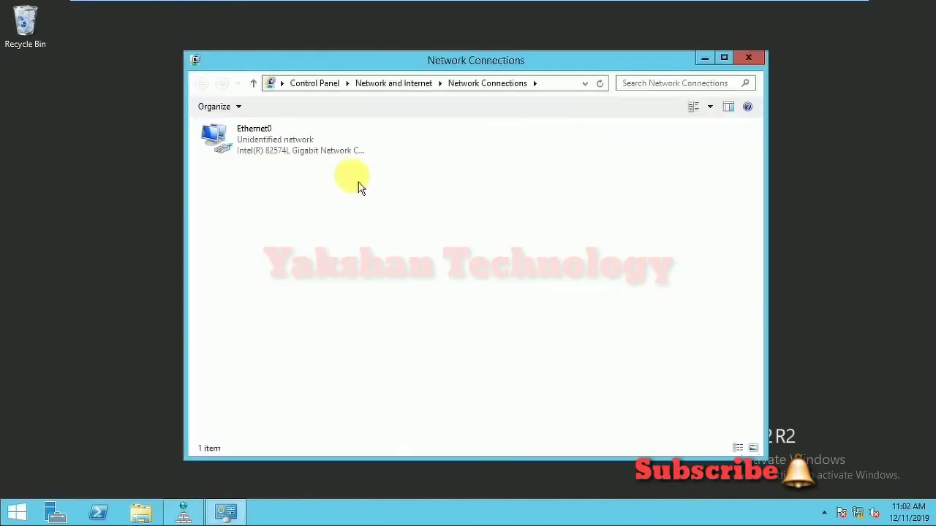
pyautogui.click(270, 153)
pyautogui.rightClick(270, 153)
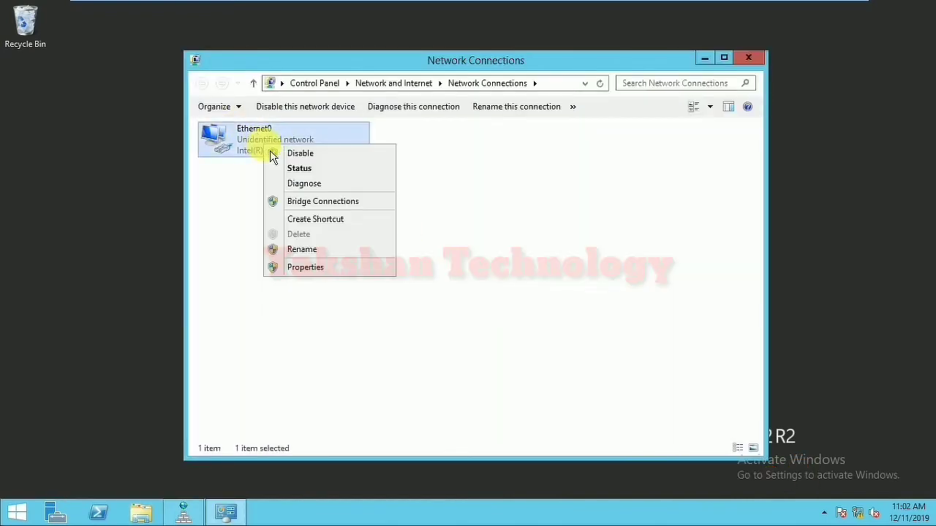
pyautogui.click(335, 276)
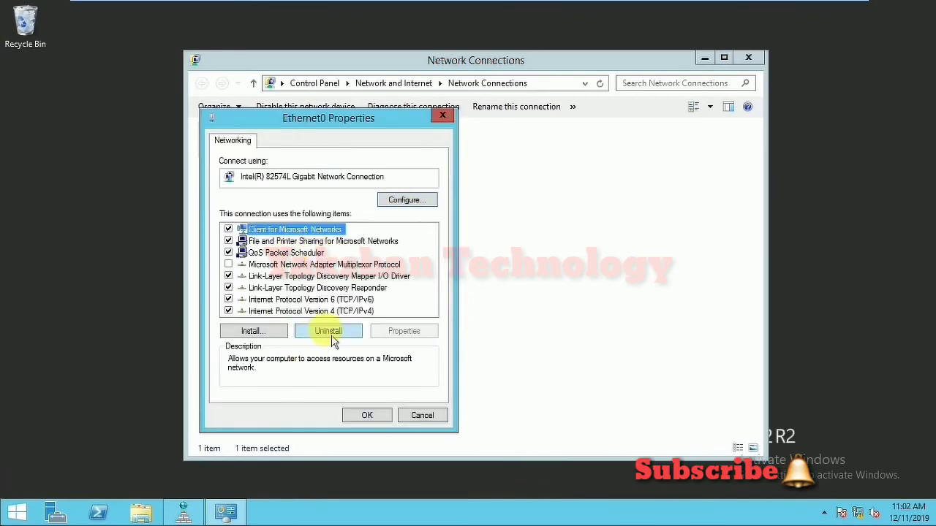
pyautogui.click(349, 311)
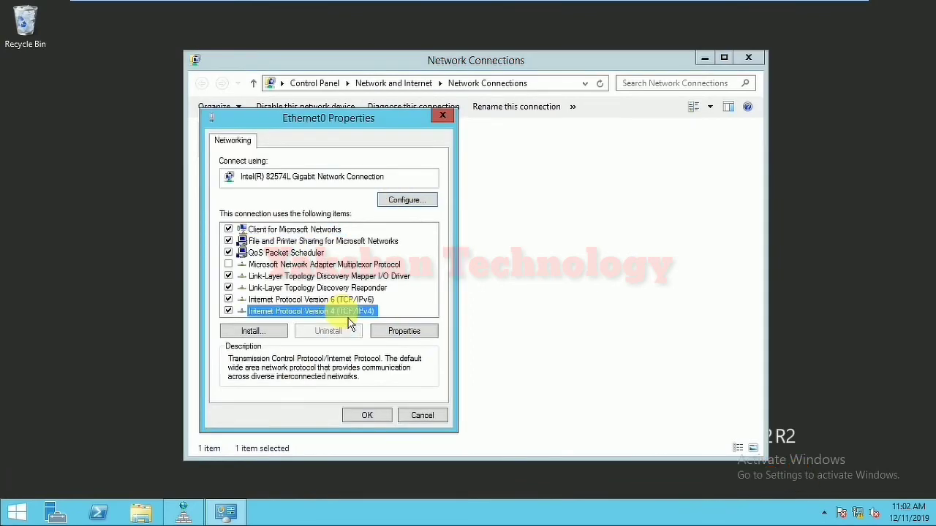
pyautogui.click(421, 334)
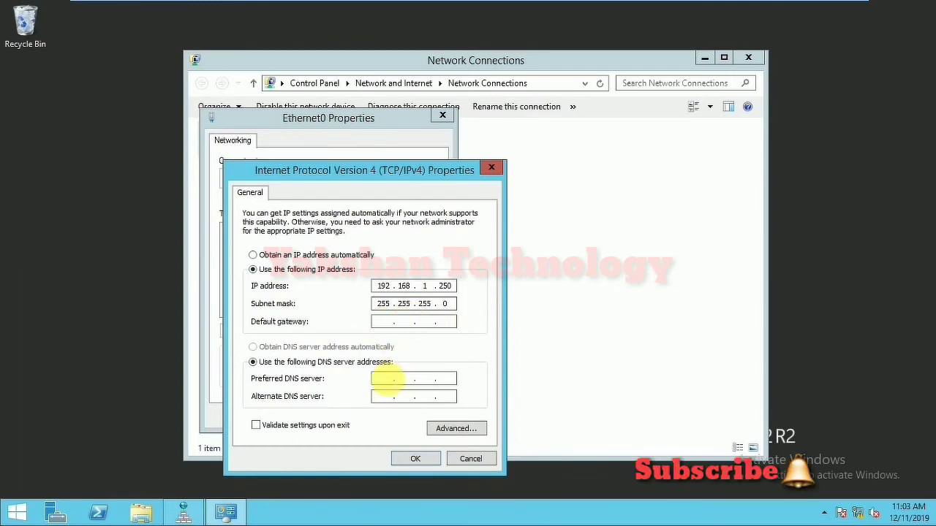
# Set the preferred DNS server to 192.168.1.50 and the alternate to the loopback address, then save the adapter settings and close Network Connections
pyautogui.write('92168')
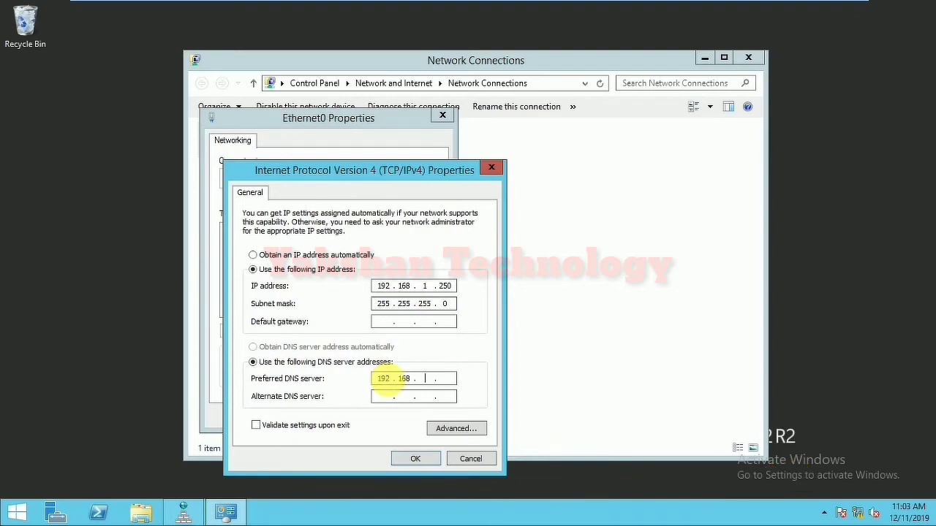
pyautogui.write('1 ')
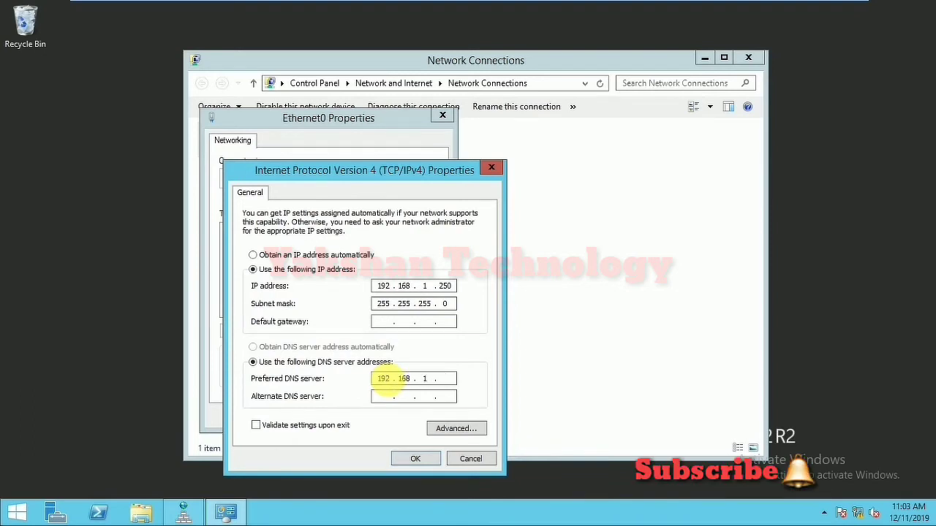
pyautogui.write('50')
pyautogui.write('127 .')
pyautogui.write('0.0.0')
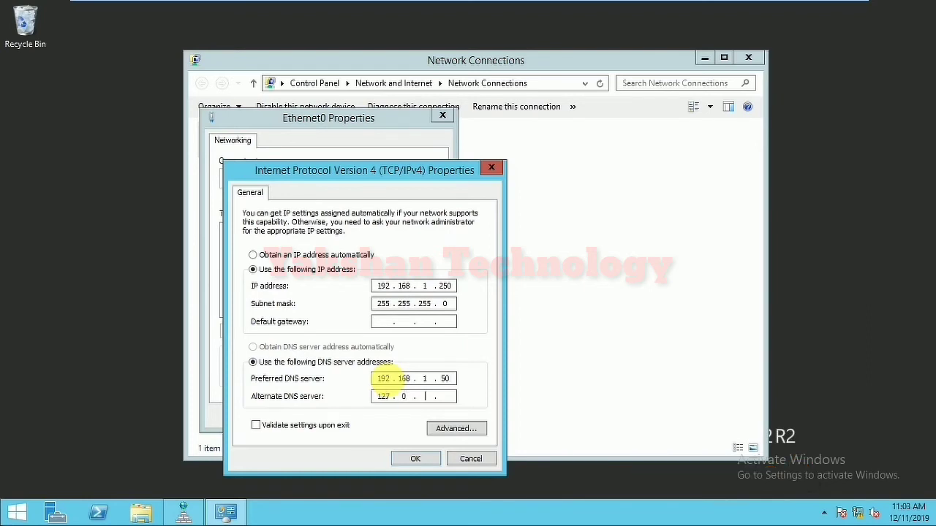
pyautogui.click(423, 461)
pyautogui.click(389, 419)
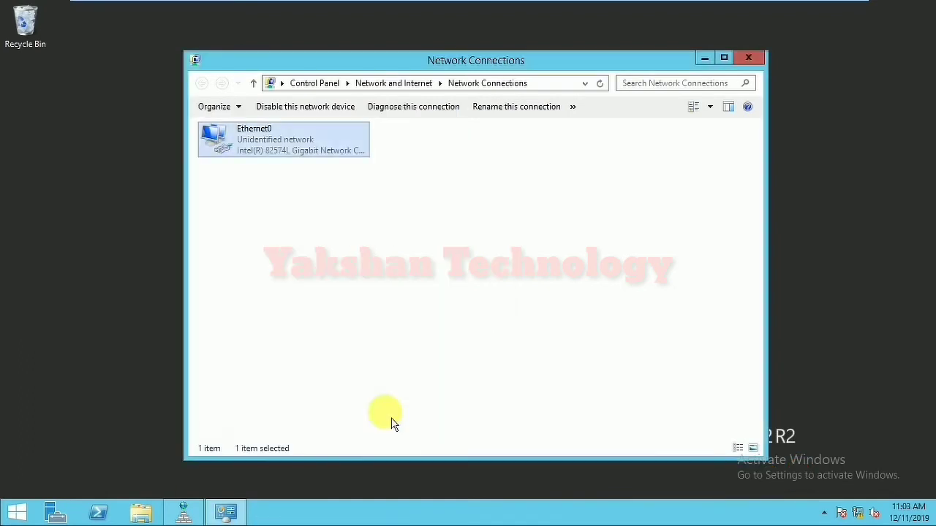
pyautogui.click(748, 59)
pyautogui.rightClick(383, 227)
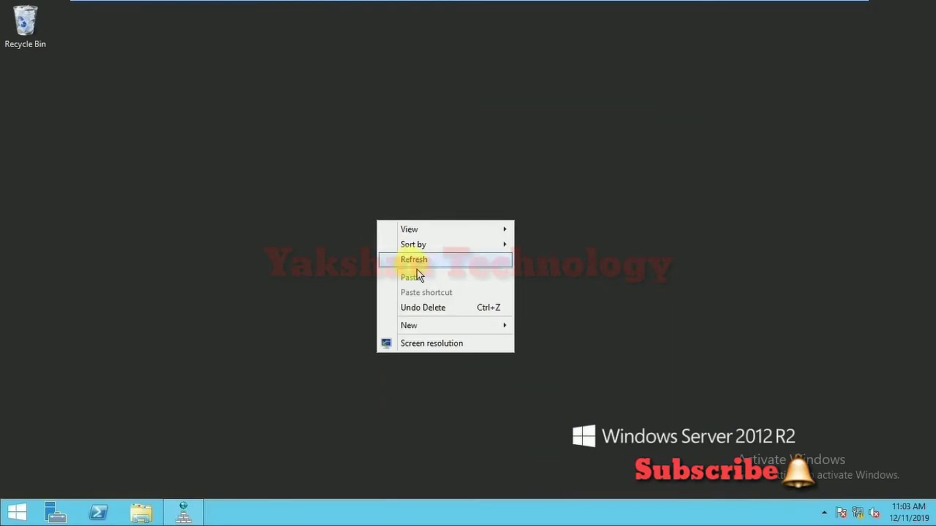
pyautogui.click(415, 260)
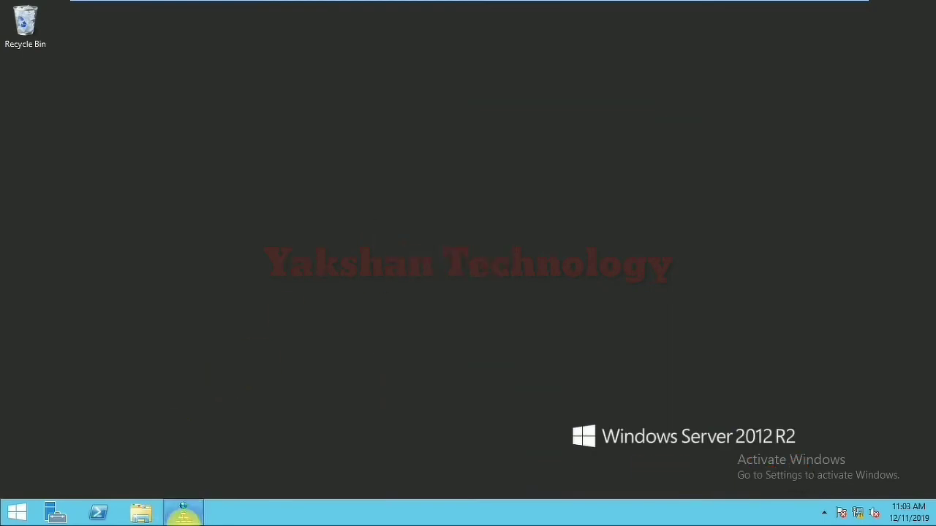
pyautogui.click(183, 511)
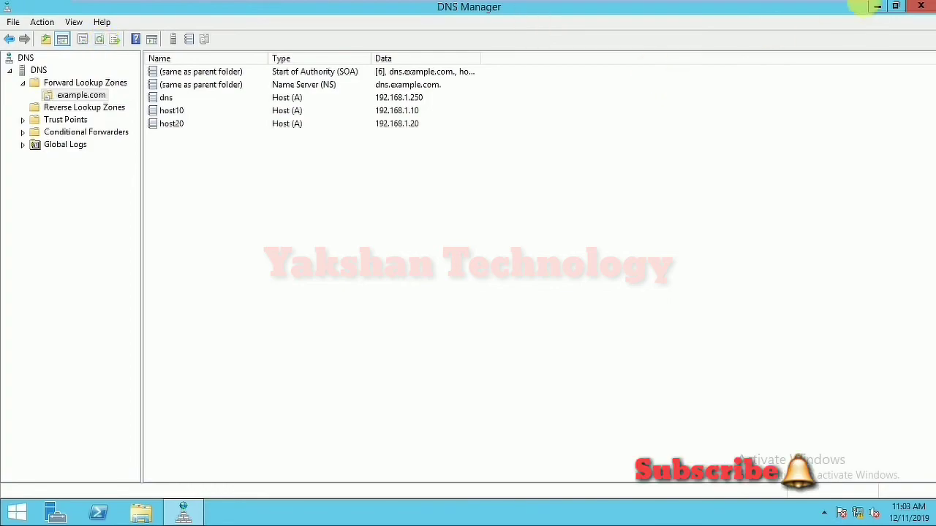
pyautogui.click(876, 6)
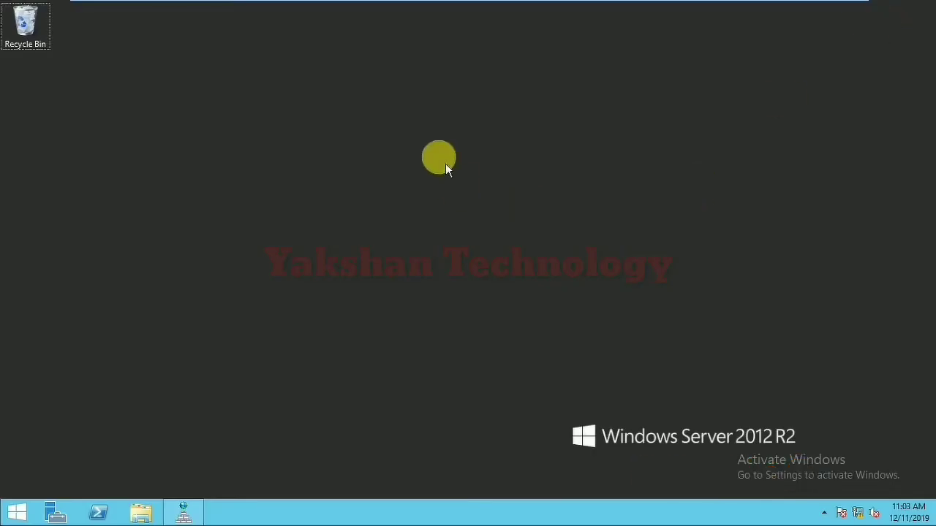
# Switch to a Command Prompt window by running cmd
pyautogui.press('super+r')
pyautogui.write('nc')
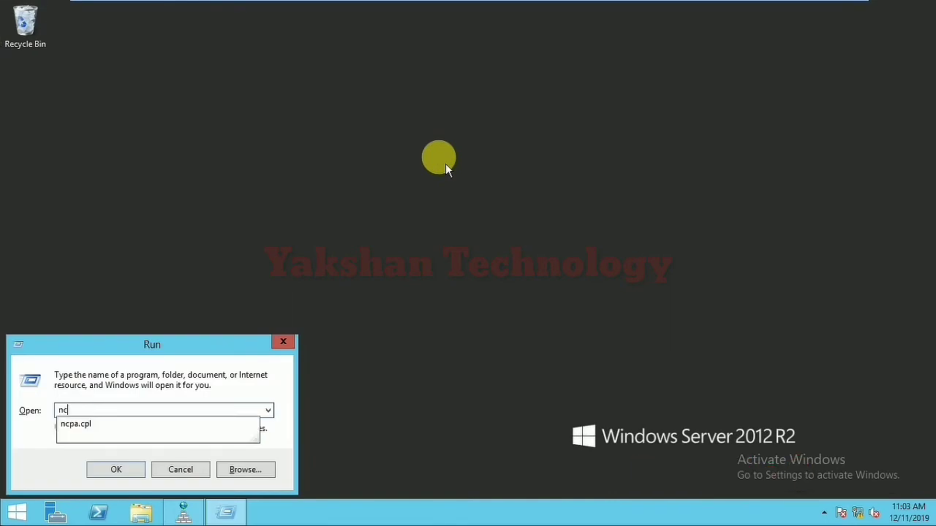
pyautogui.write('s')
pyautogui.press('BackSpace')
pyautogui.press('BackSpace')
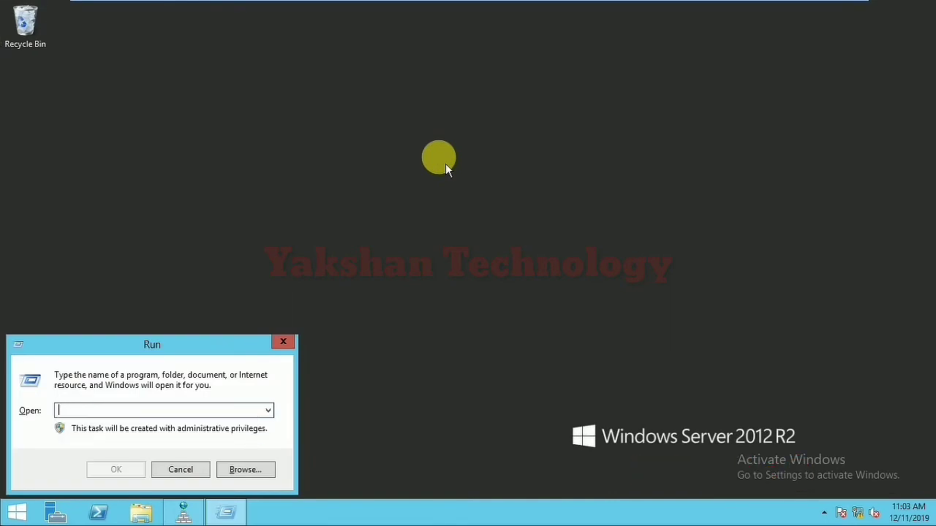
pyautogui.write('cmd')
pyautogui.press('Return')
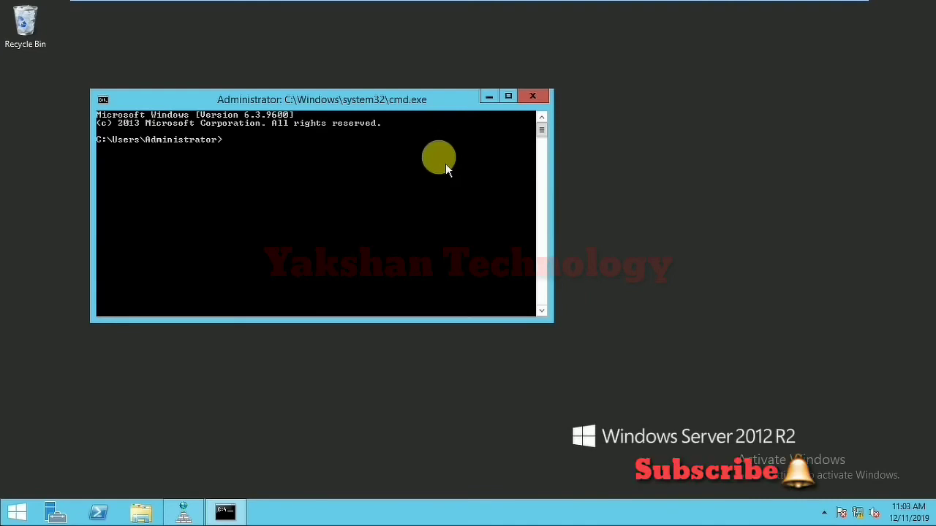
# Start nslookup and examine the default DNS server name and address it reports
pyautogui.write('ns')
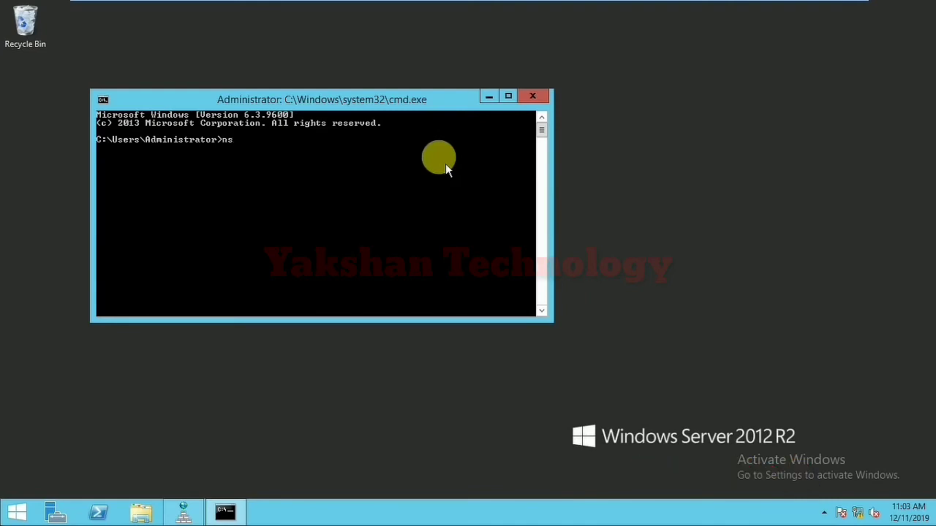
pyautogui.write('lookup')
pyautogui.press('Return')
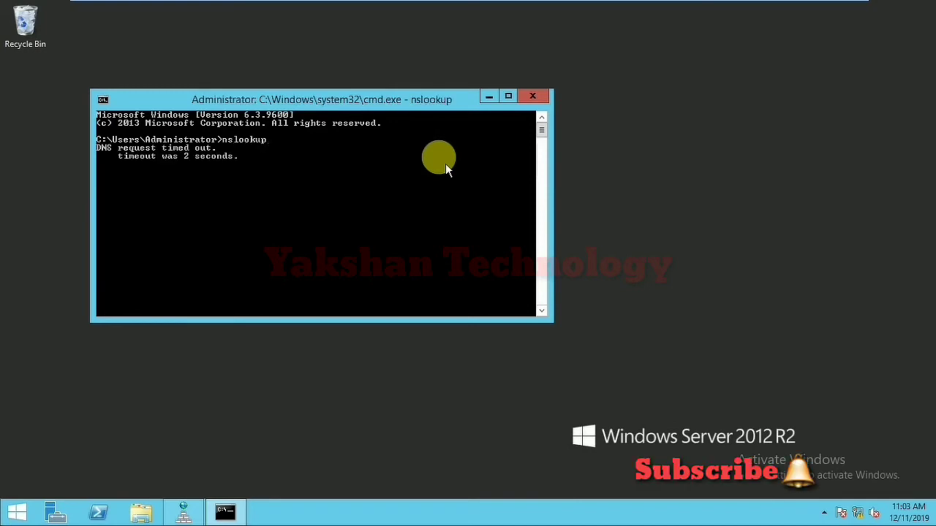
pyautogui.click(115, 182)
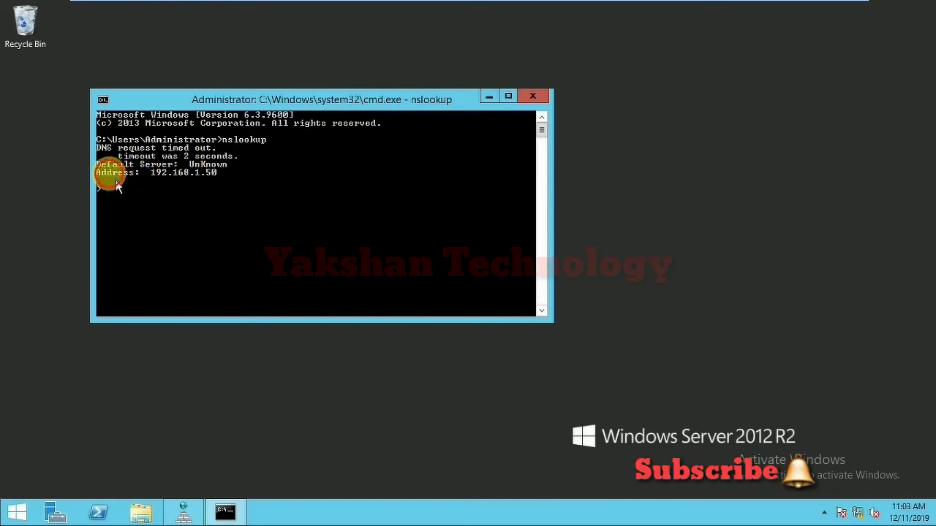
pyautogui.rightClick(176, 189)
pyautogui.click(205, 191)
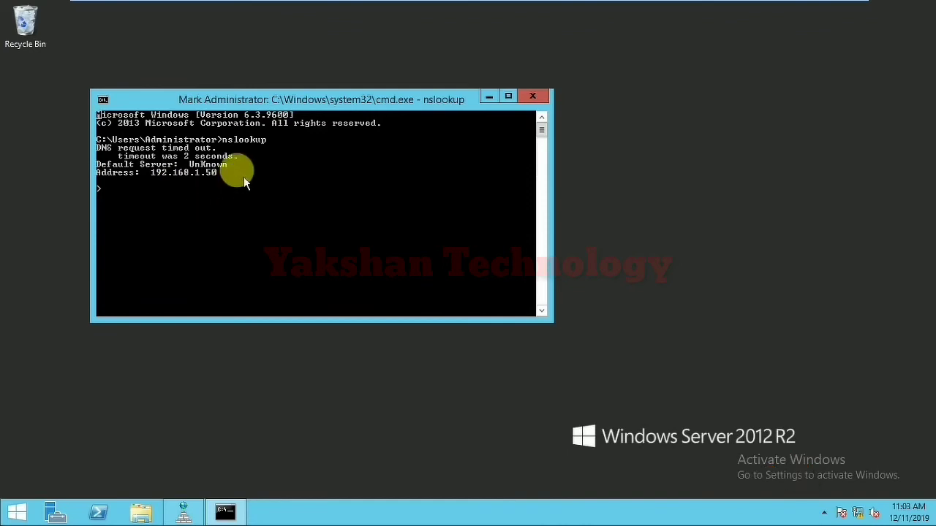
pyautogui.moveTo(226, 175); pyautogui.dragTo(109, 181)
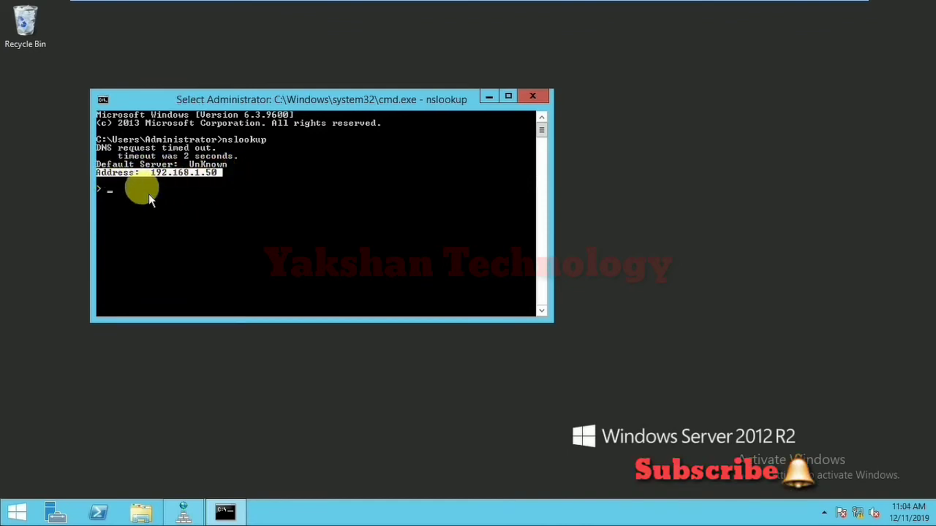
pyautogui.click(372, 223)
pyautogui.moveTo(102, 165); pyautogui.dragTo(239, 174)
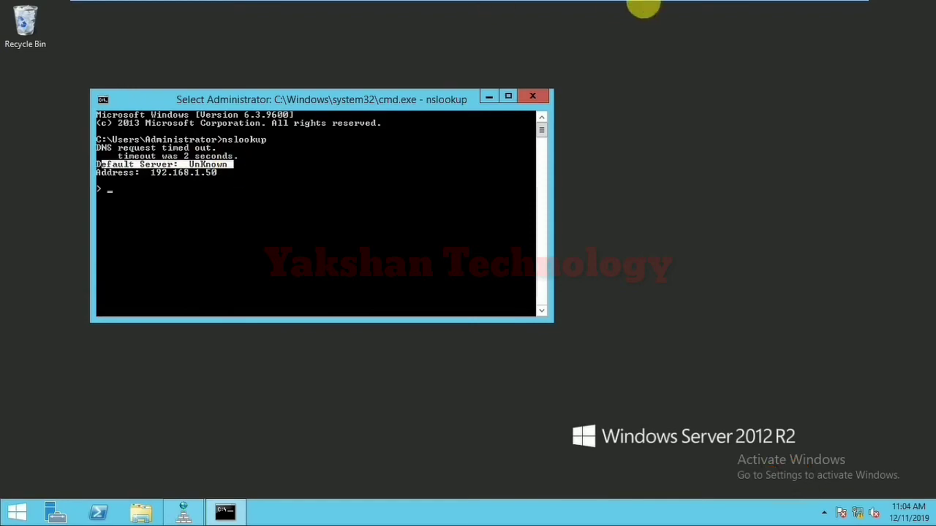
# Switch to DNS Manager and view the zones under Forward Lookup Zones
pyautogui.click(194, 520)
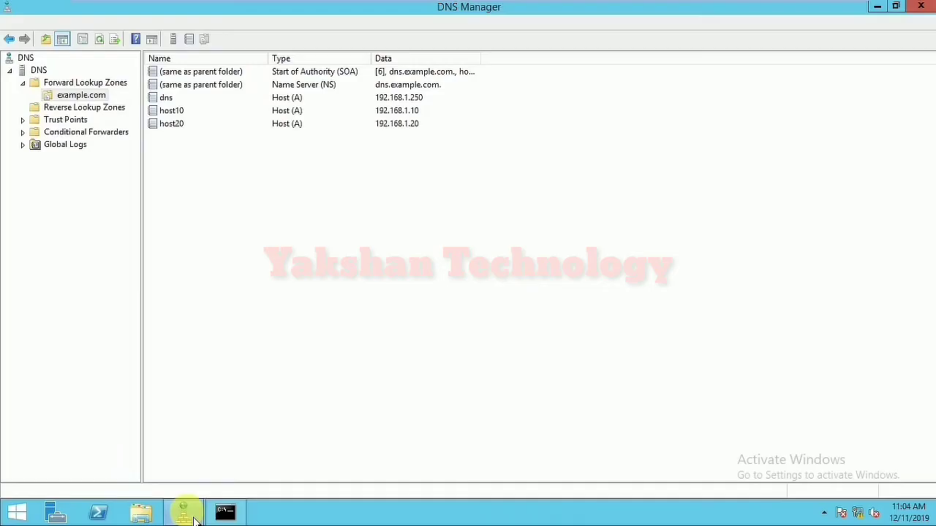
pyautogui.click(73, 84)
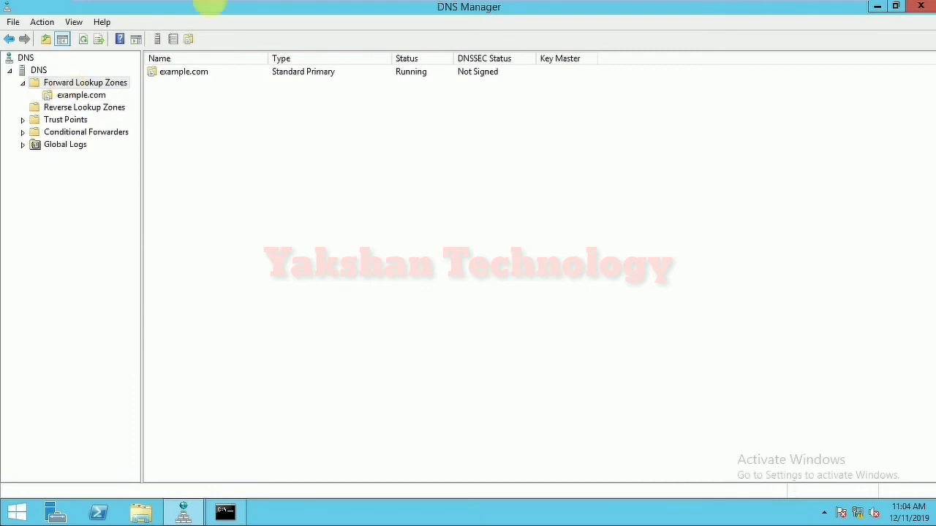
pyautogui.moveTo(678, 3)
pyautogui.click(817, 10)
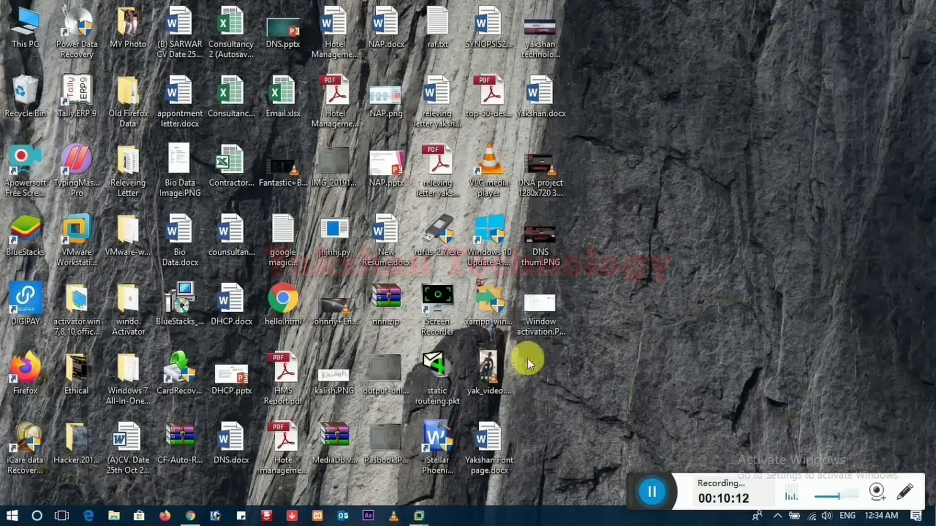
pyautogui.moveTo(424, 519)
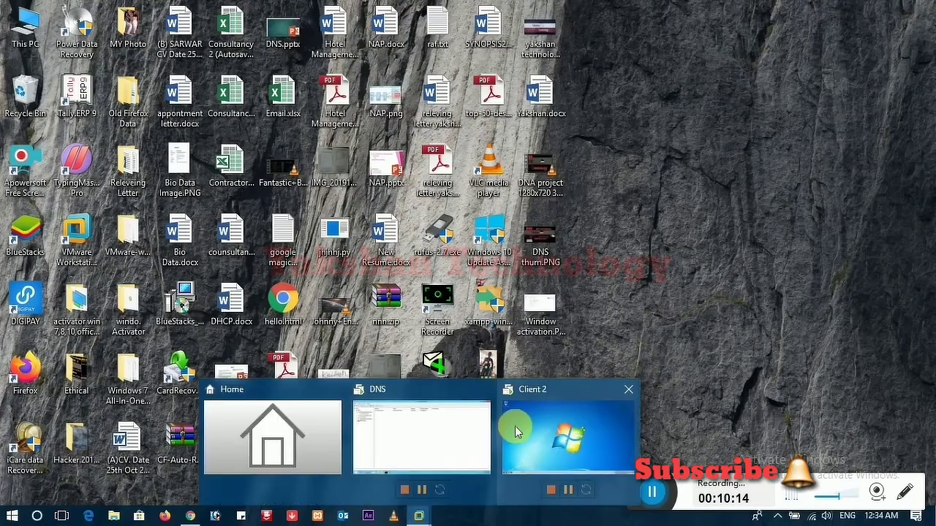
pyautogui.click(444, 432)
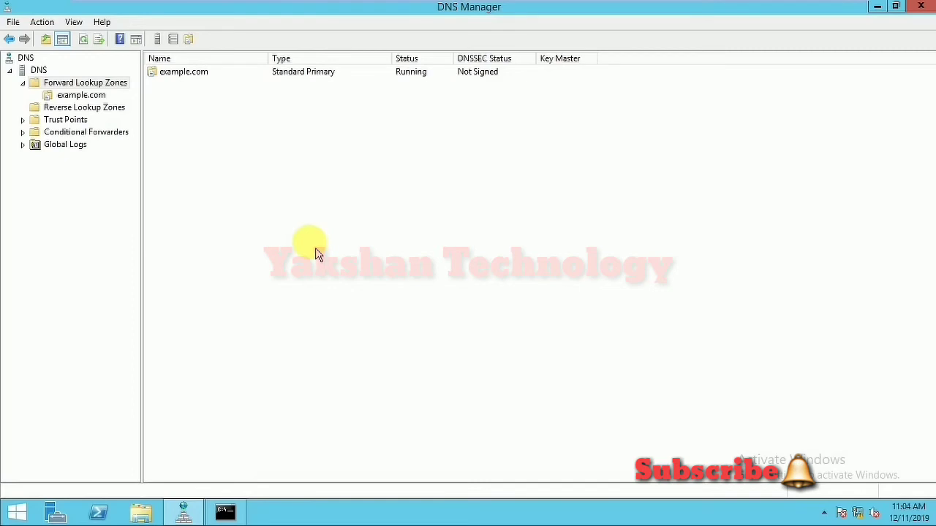
# View the Reverse Lookup Zones folder and switch to the Command Prompt to examine the server address in the nslookup output
pyautogui.click(70, 109)
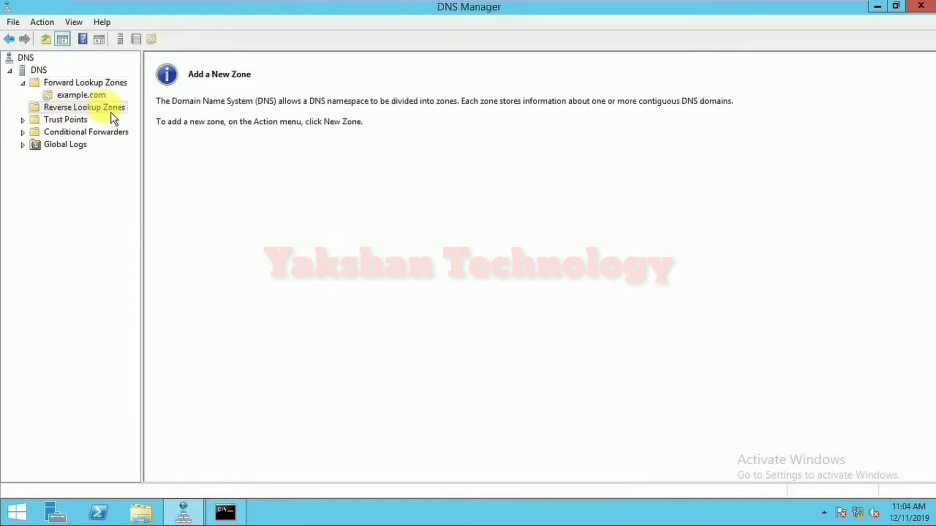
pyautogui.click(225, 512)
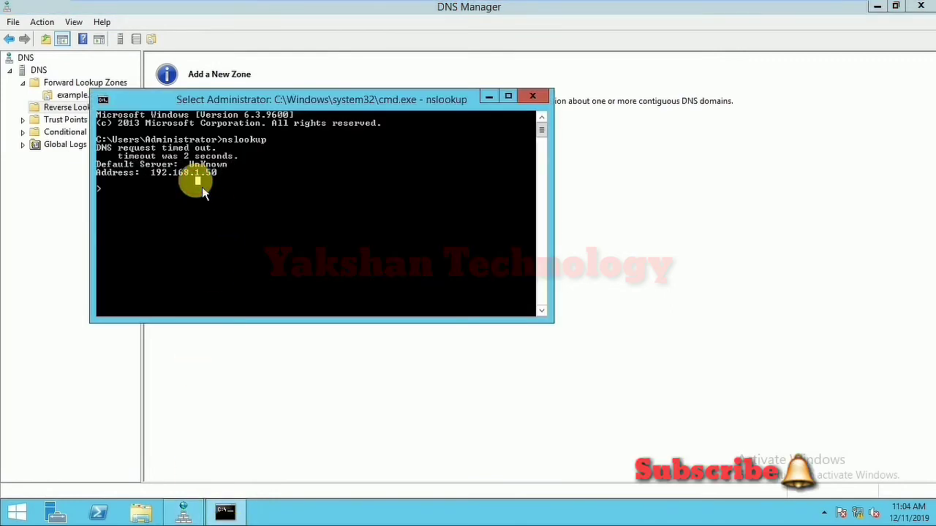
pyautogui.moveTo(228, 180); pyautogui.dragTo(203, 176)
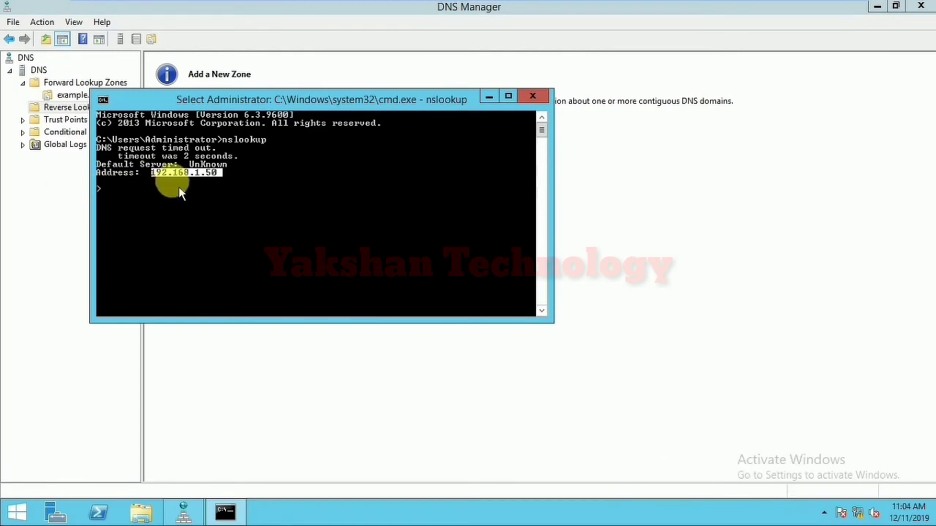
pyautogui.click(192, 174)
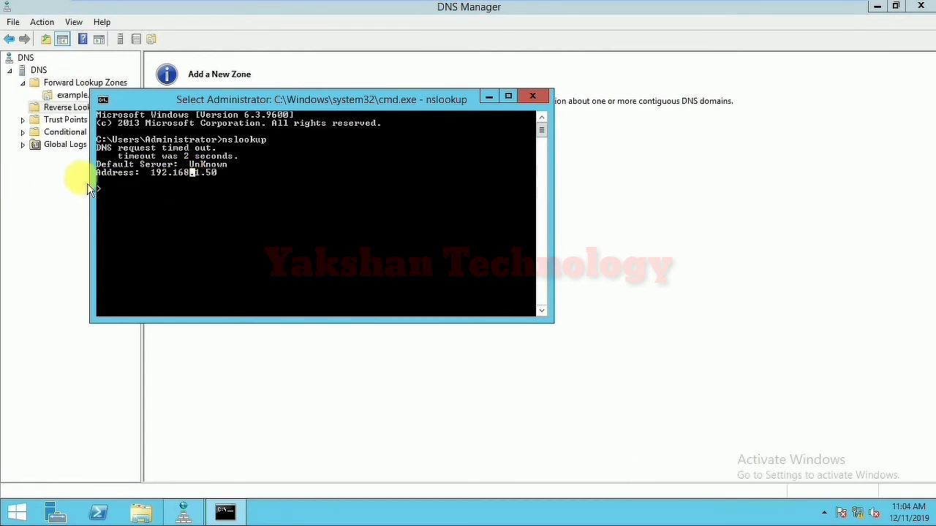
# Switch to DNS Manager and begin a new zone under Reverse Lookup Zones as a primary zone for IPv4 reverse lookup
pyautogui.click(47, 211)
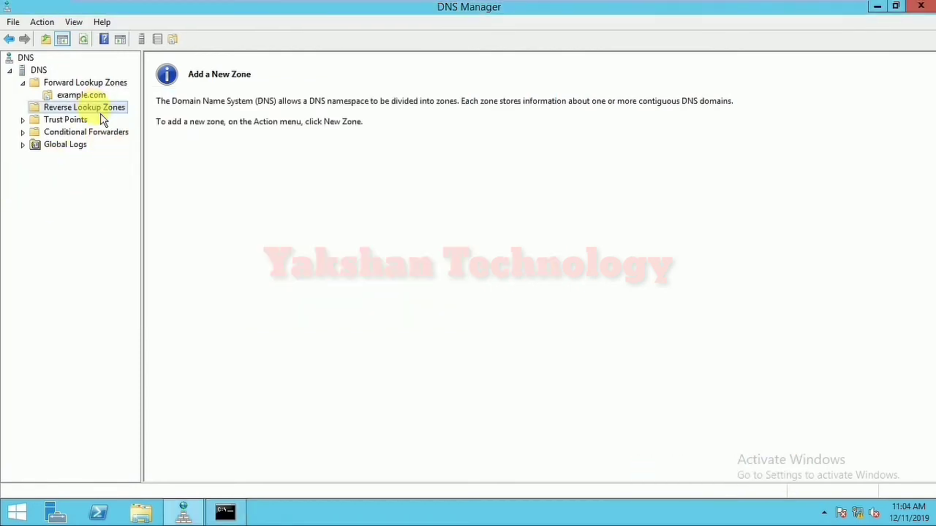
pyautogui.rightClick(102, 119)
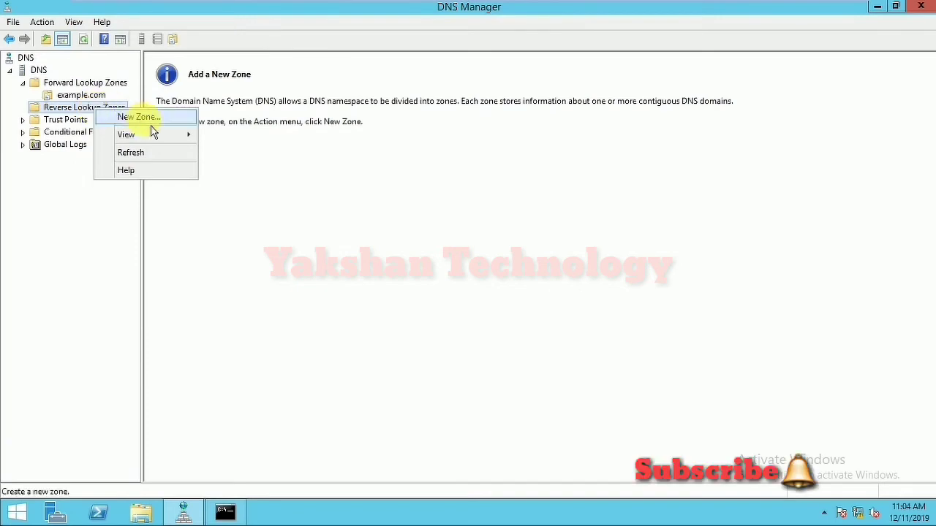
pyautogui.click(139, 117)
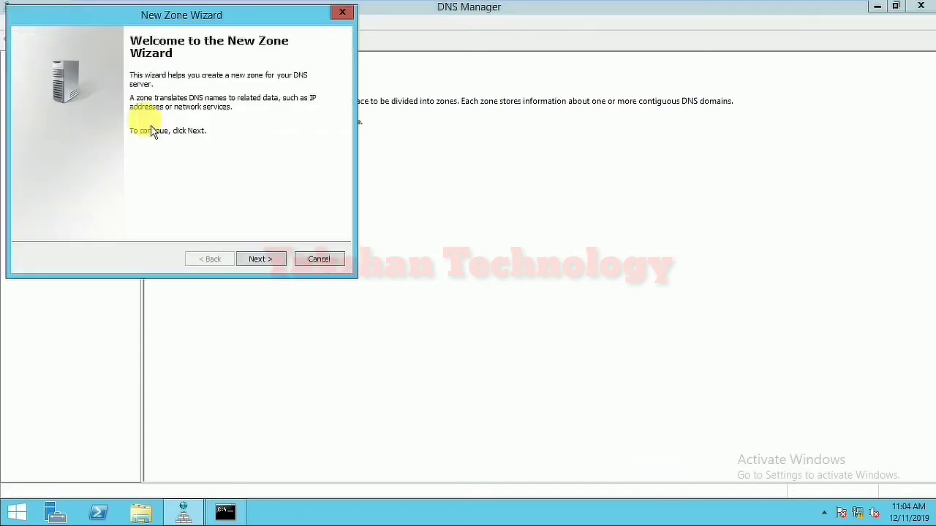
pyautogui.click(276, 262)
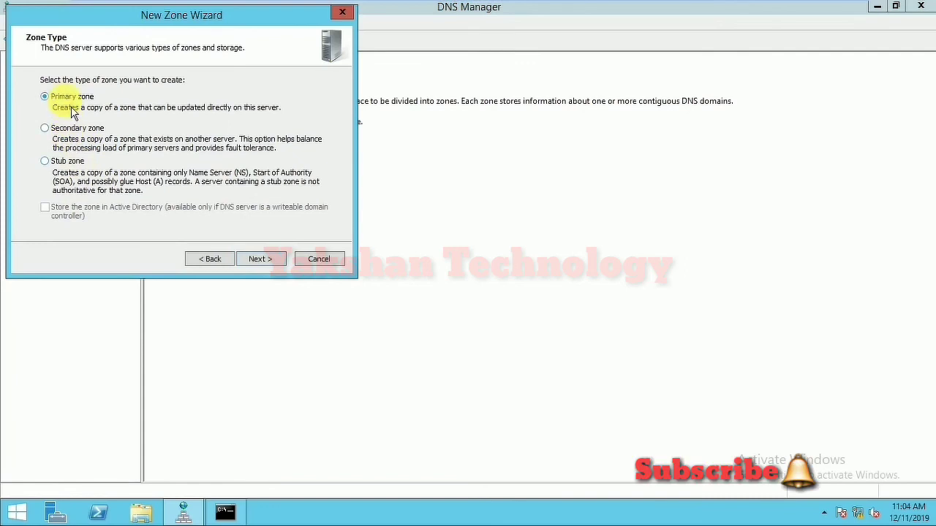
pyautogui.click(272, 268)
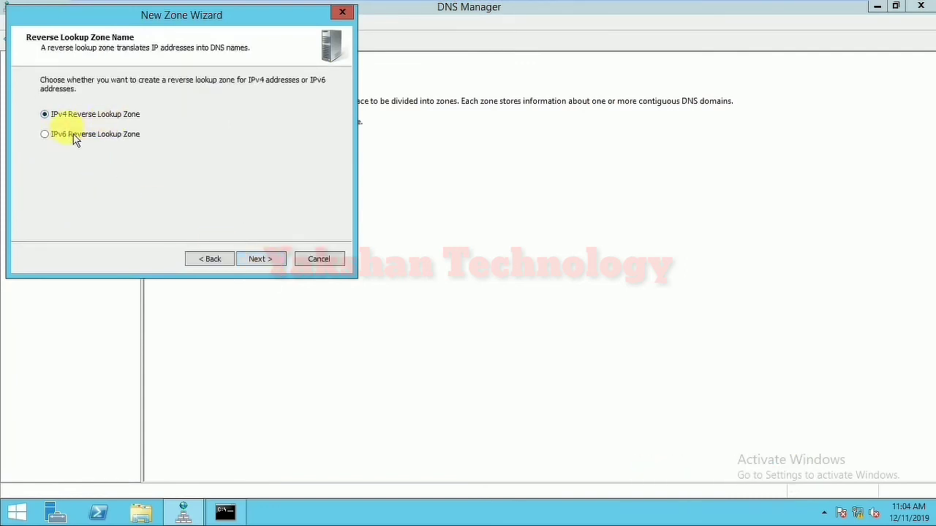
pyautogui.click(266, 265)
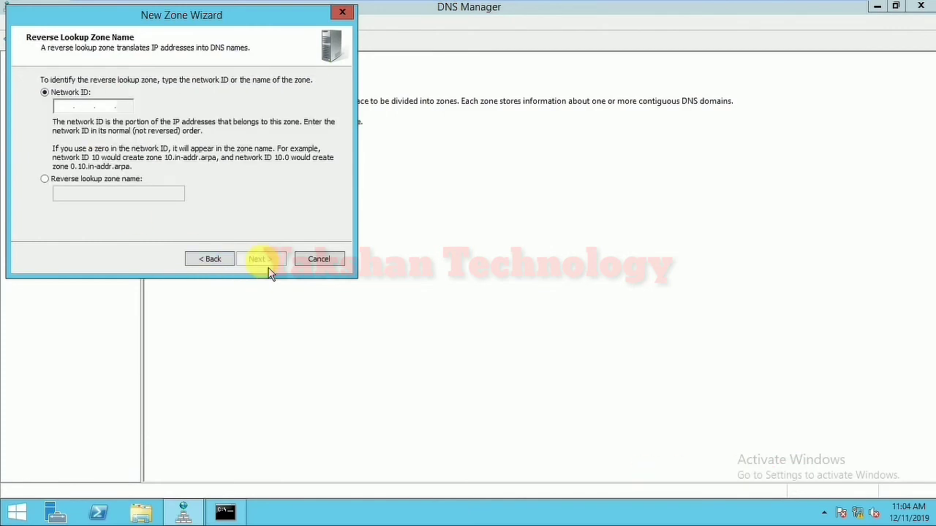
# Create the reverse zone with network ID 192.168.1, new zone file 1.168.192.in-addr.arpa.dns and dynamic updates not allowed
pyautogui.click(65, 106)
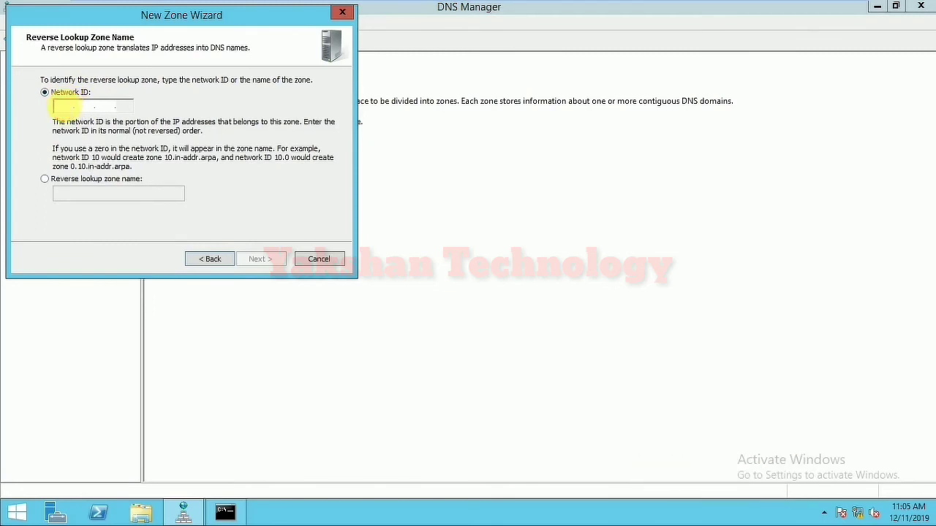
pyautogui.write('192 .168 .')
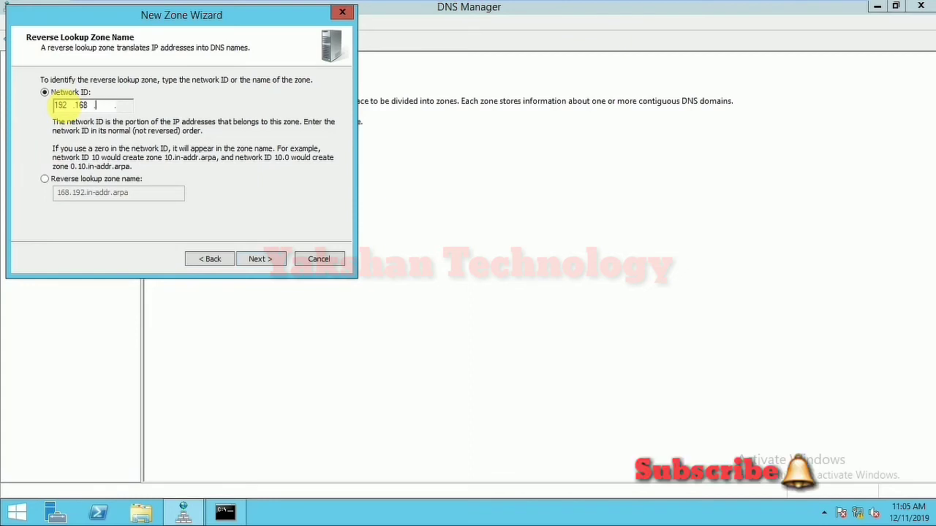
pyautogui.write('1')
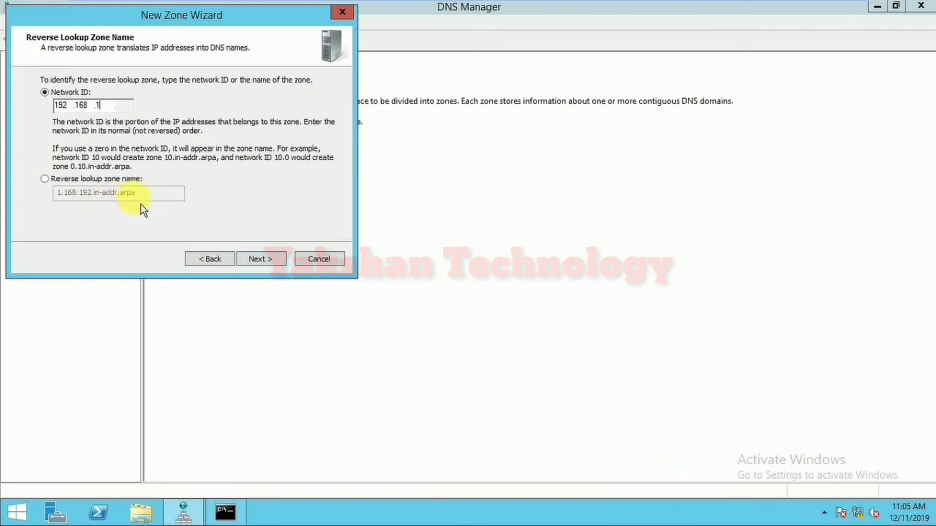
pyautogui.click(267, 265)
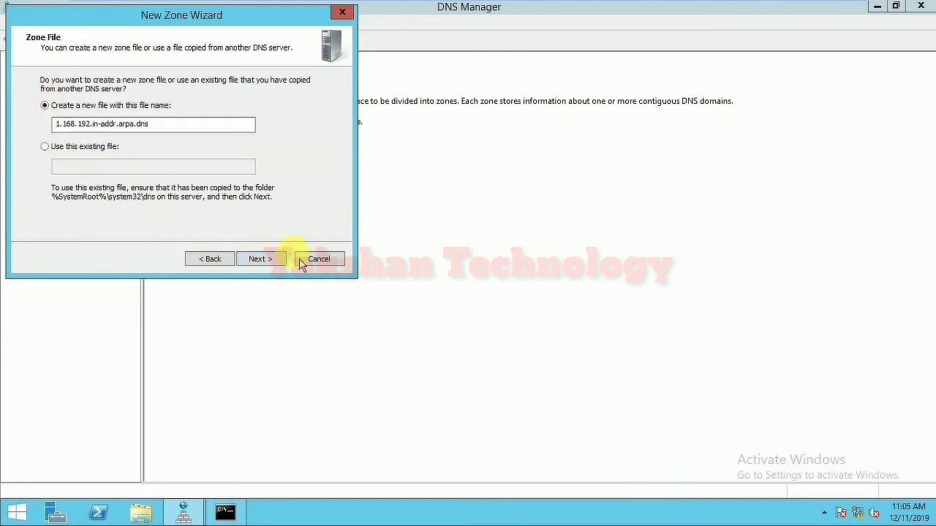
pyautogui.click(272, 264)
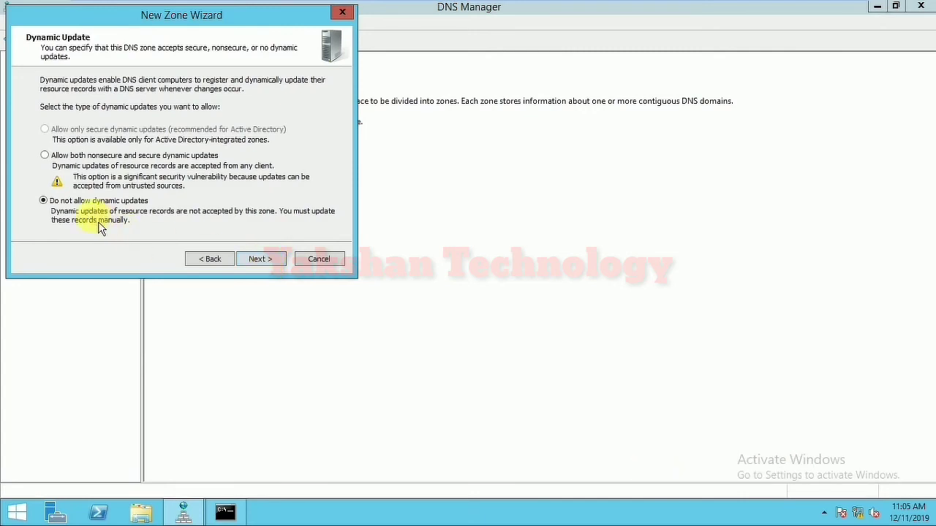
pyautogui.click(260, 265)
pyautogui.click(260, 266)
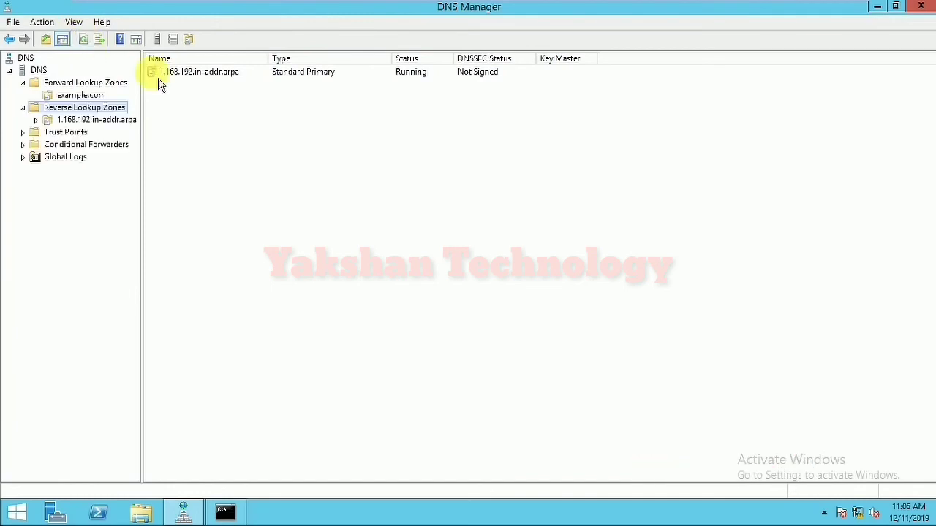
# Check the dns host record in example.com and begin a new pointer record in 1.168.192.in-addr.arpa with host IP address 192.168.1.250
pyautogui.click(95, 97)
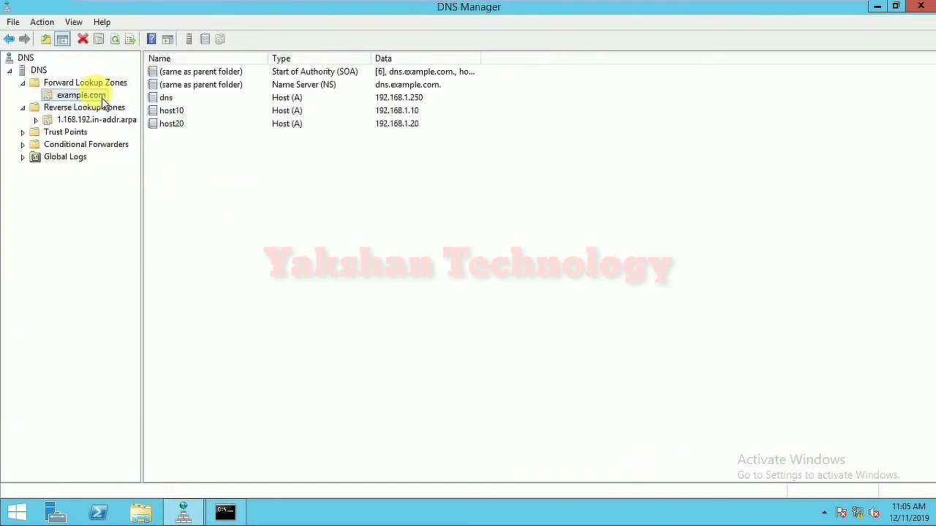
pyautogui.click(196, 97)
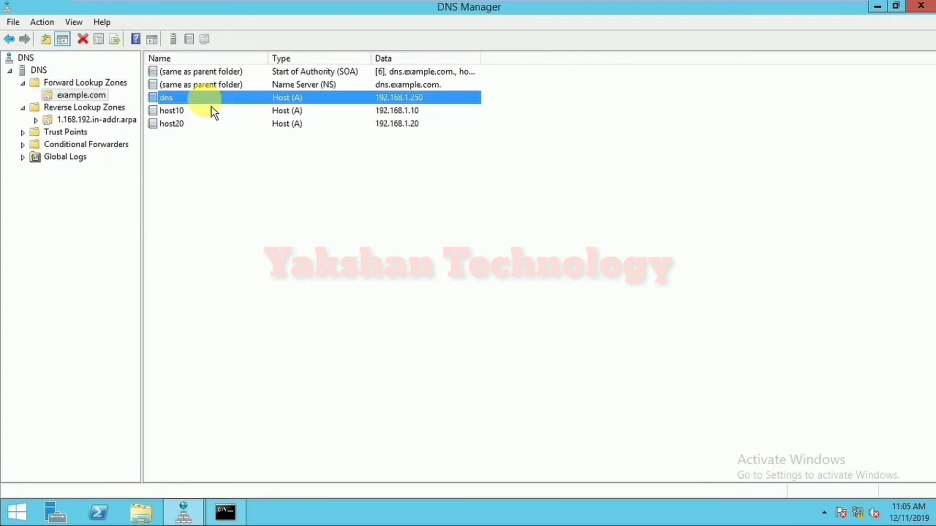
pyautogui.click(69, 120)
pyautogui.rightClick(263, 191)
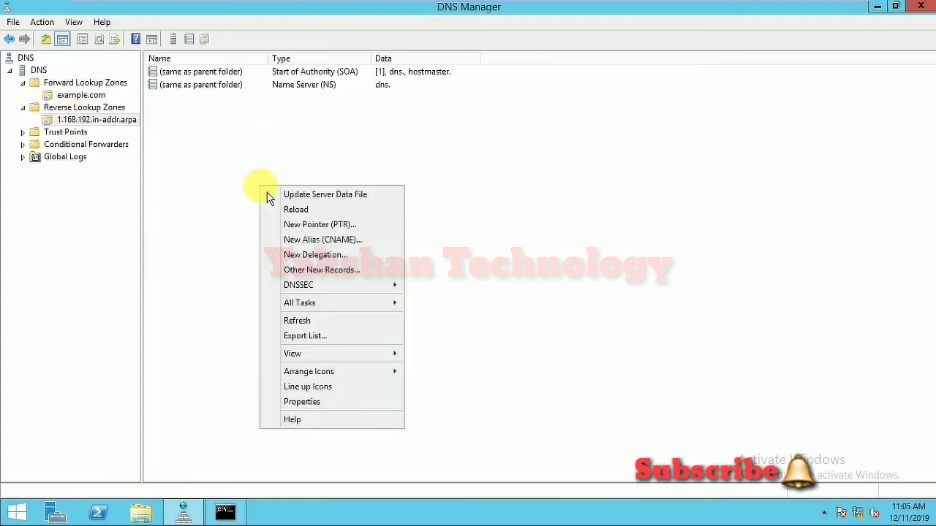
pyautogui.click(346, 232)
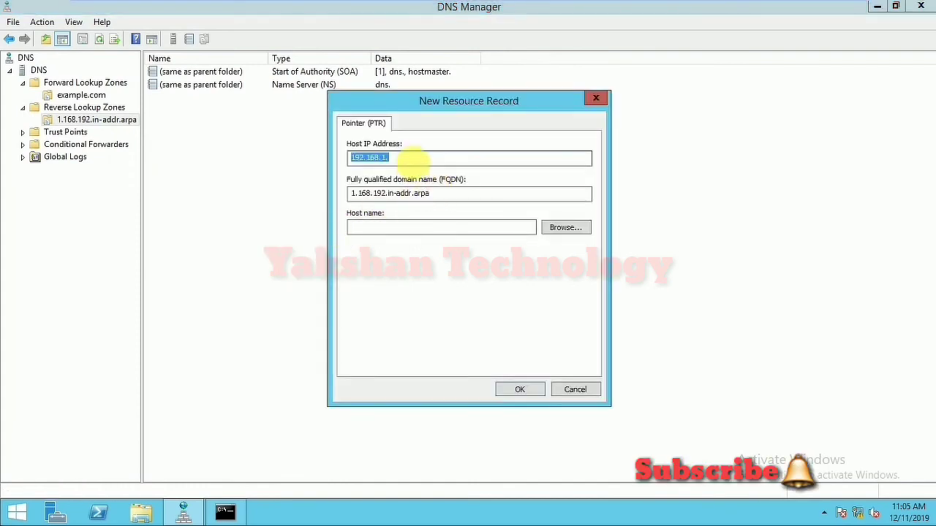
pyautogui.click(412, 156)
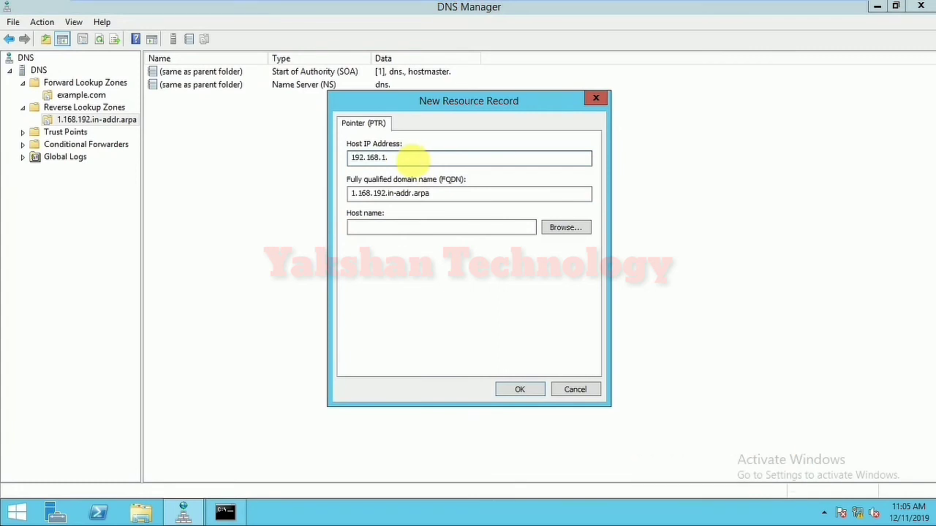
pyautogui.write('250')
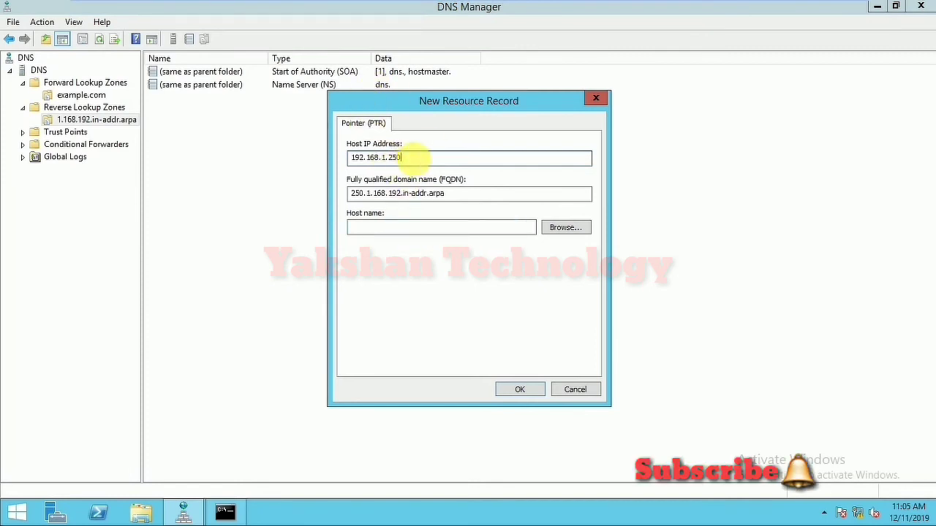
# Change the new pointer record's host IP address to 192.168.1.50
pyautogui.press('BackSpace')
pyautogui.press('BackSpace')
pyautogui.press('BackSpace')
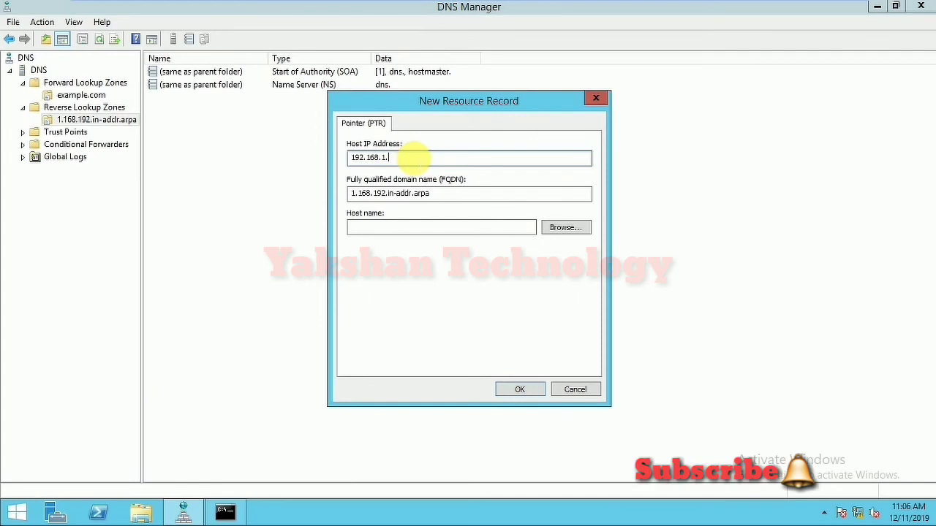
pyautogui.write('50')
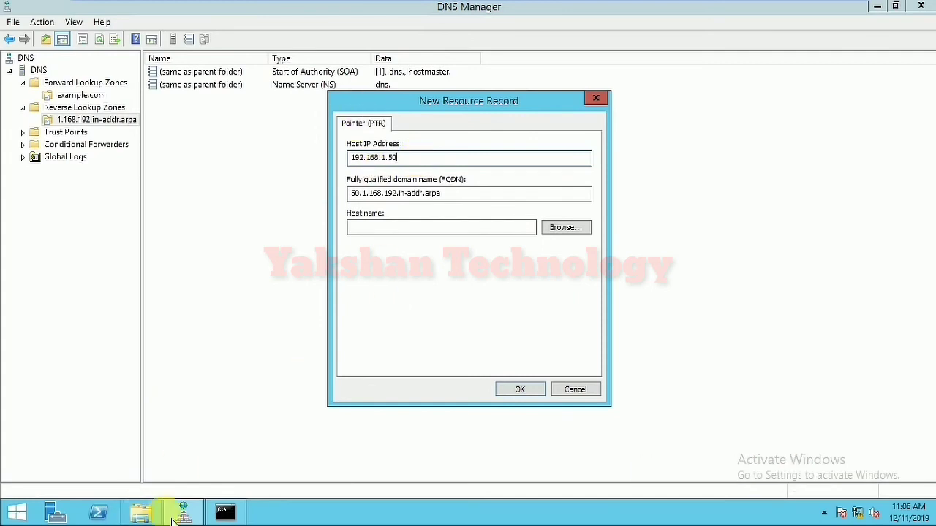
# Open Network Connections with ncpa.cpl, view the status of the Ethernet0 adapter and close it
pyautogui.press('super+r')
pyautogui.write('nc')
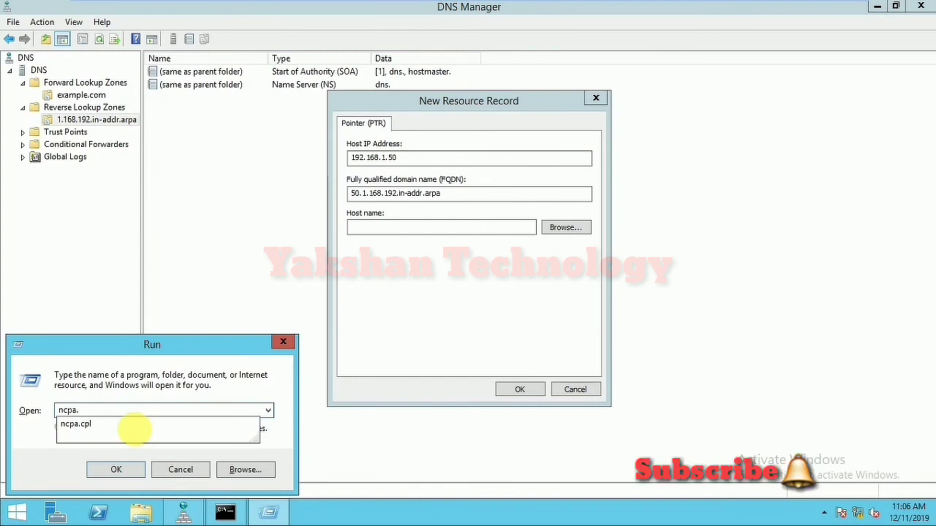
pyautogui.write('pa.')
pyautogui.click(135, 430)
pyautogui.press('Return')
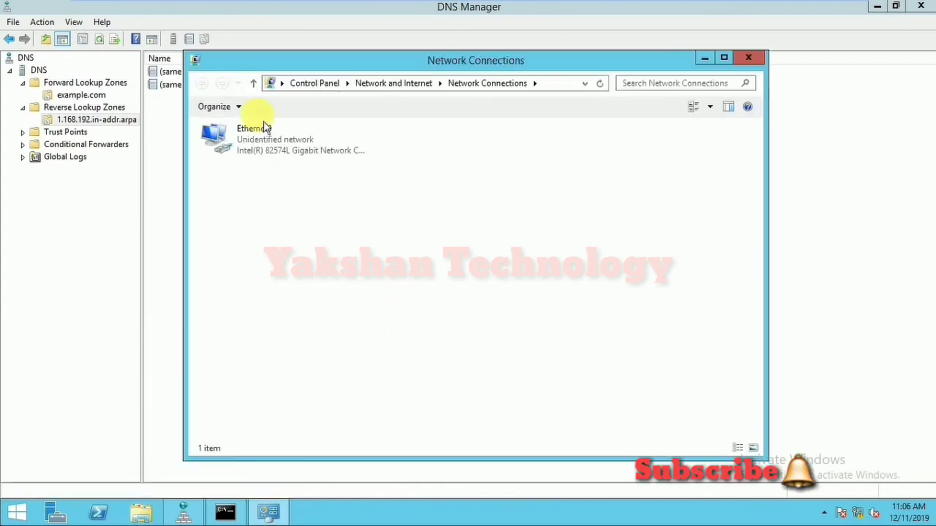
pyautogui.click(269, 146)
pyautogui.doubleClick(270, 146)
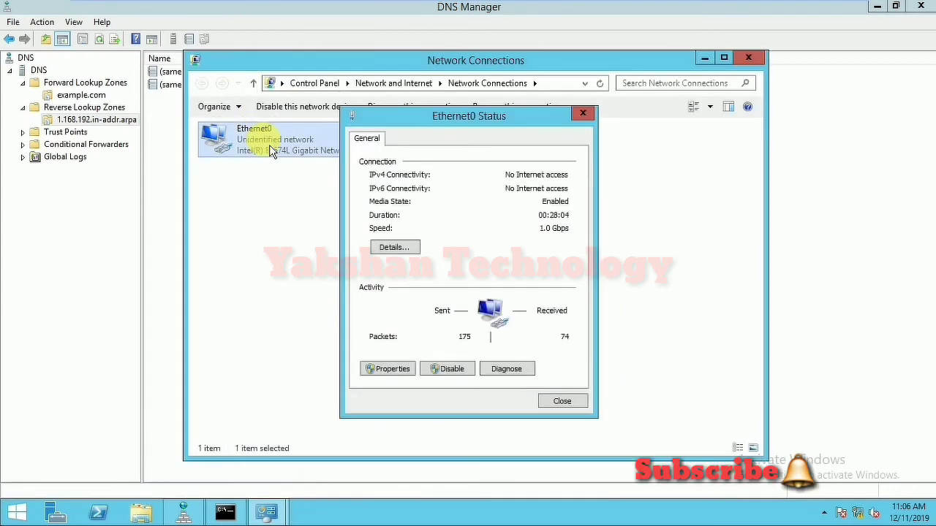
pyautogui.click(565, 403)
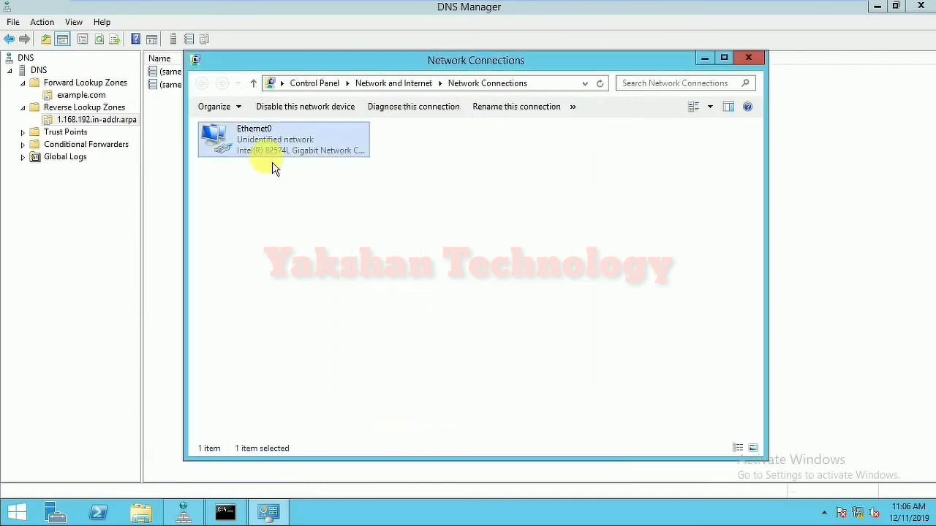
# Examine the Internet Protocol Version 4 settings of Ethernet0, then close them and Network Connections without making changes
pyautogui.rightClick(280, 153)
pyautogui.click(339, 275)
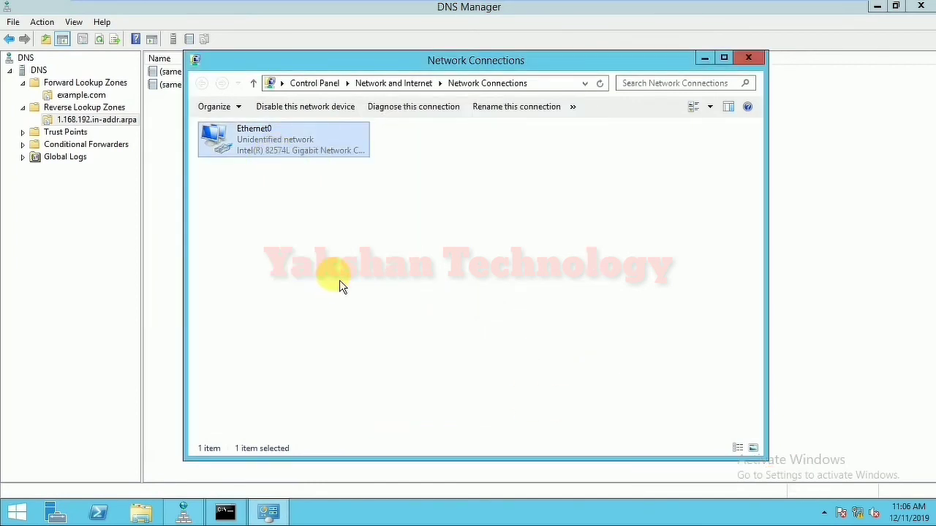
pyautogui.click(350, 312)
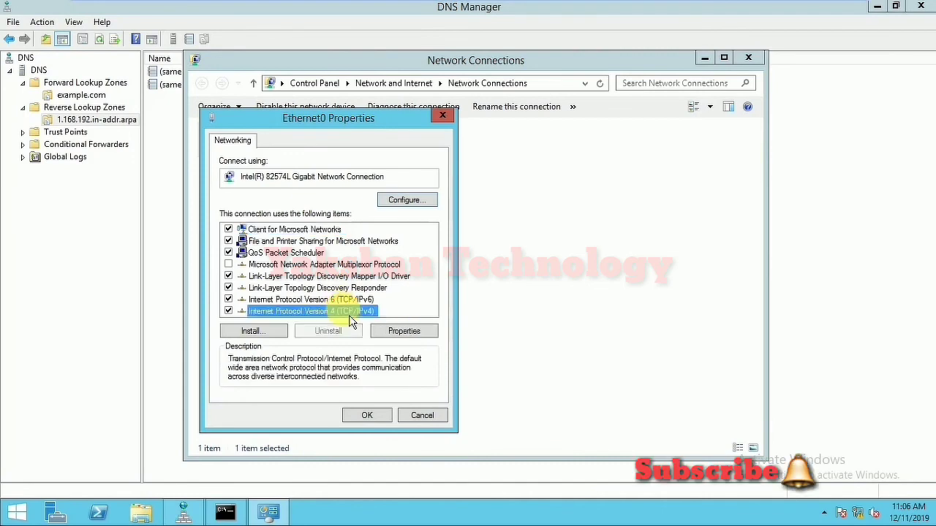
pyautogui.click(391, 331)
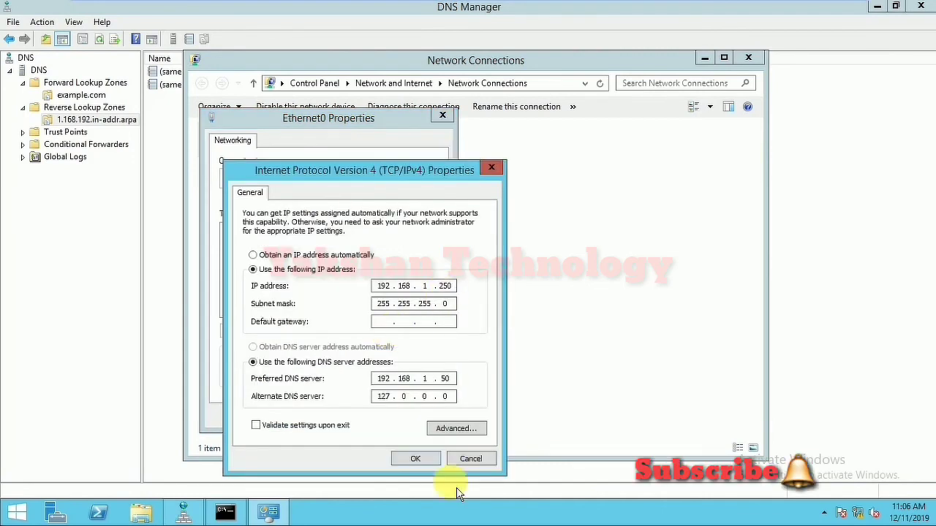
pyautogui.click(474, 461)
pyautogui.click(430, 419)
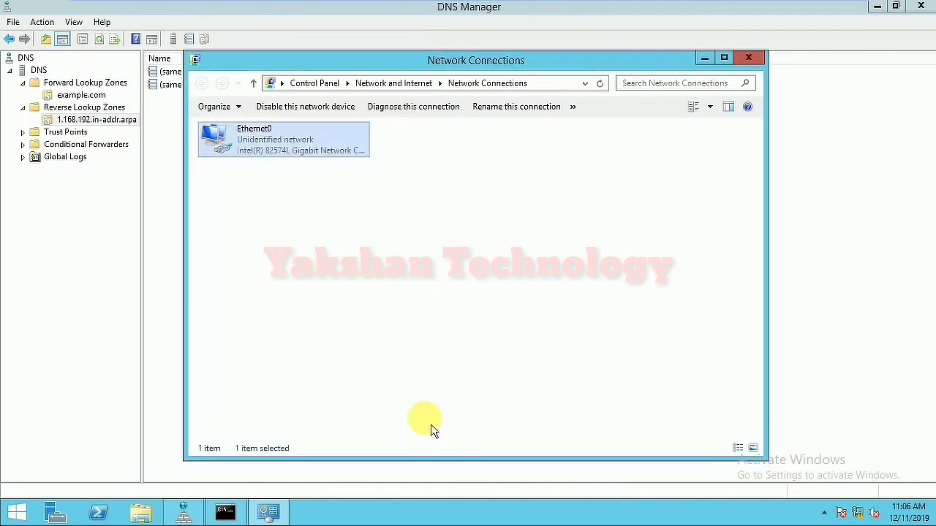
pyautogui.click(753, 57)
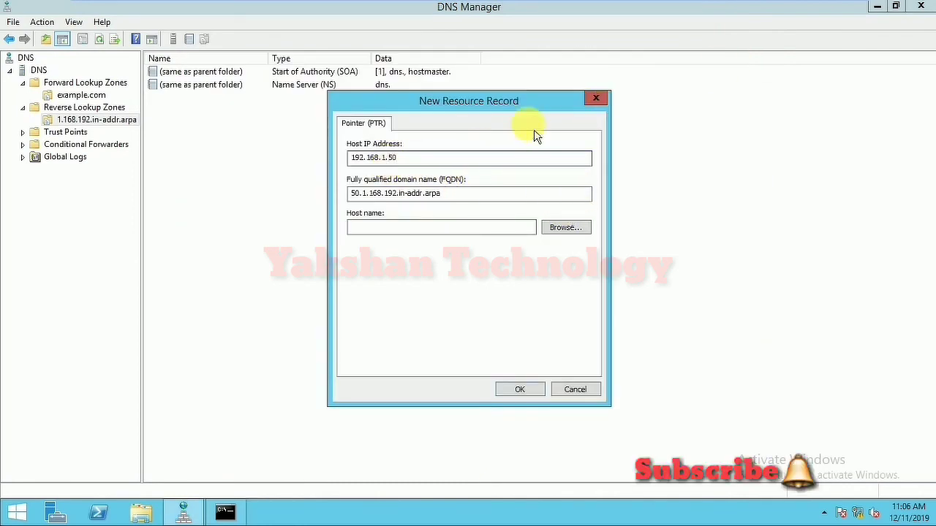
# Set the pointer record's host IP address to 192.168.1.250 and browse to the host records of the example.com forward zone
pyautogui.write('2')
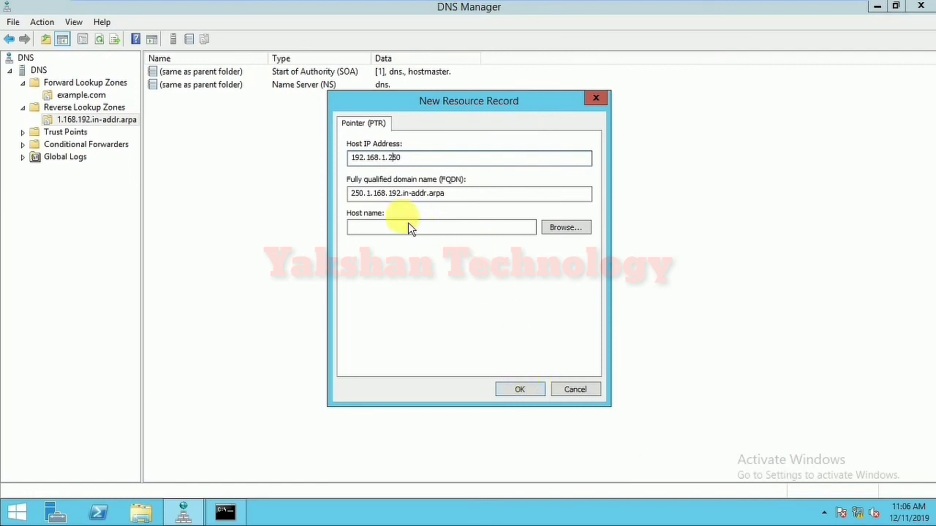
pyautogui.click(575, 231)
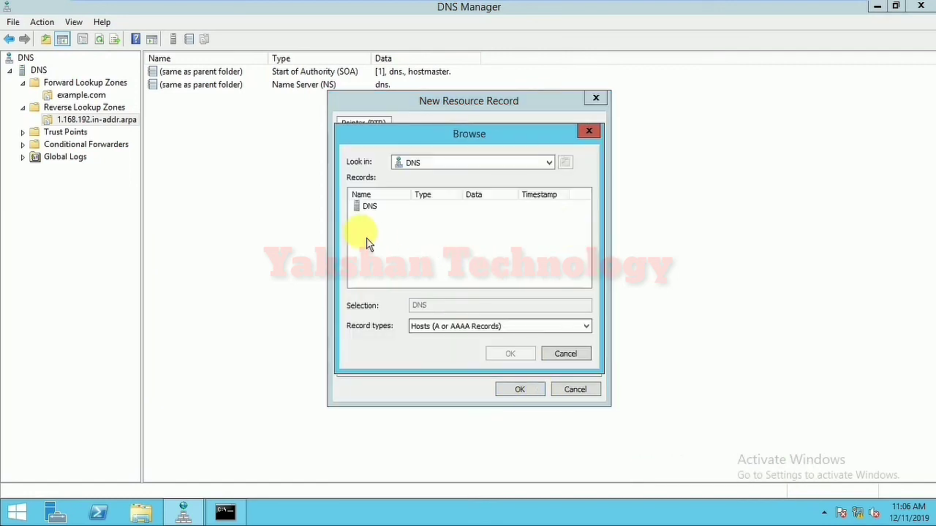
pyautogui.doubleClick(373, 209)
pyautogui.doubleClick(381, 212)
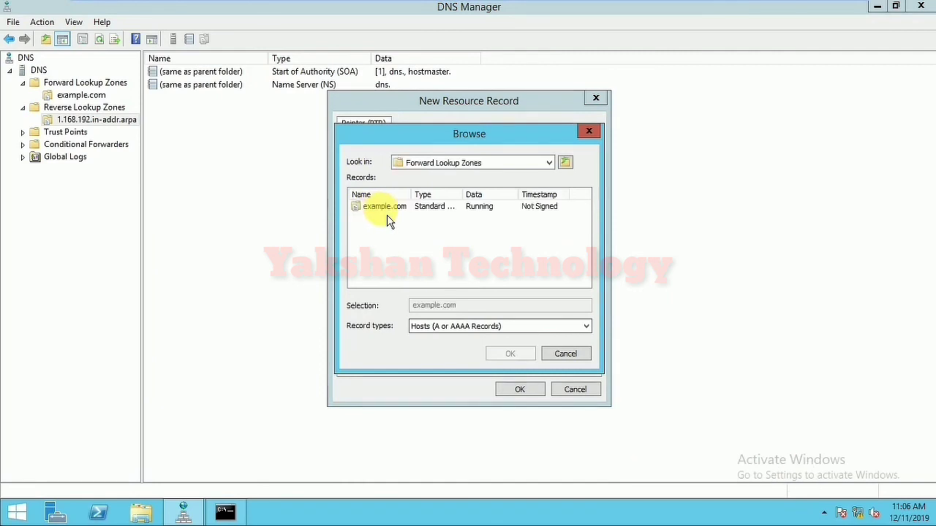
pyautogui.doubleClick(384, 208)
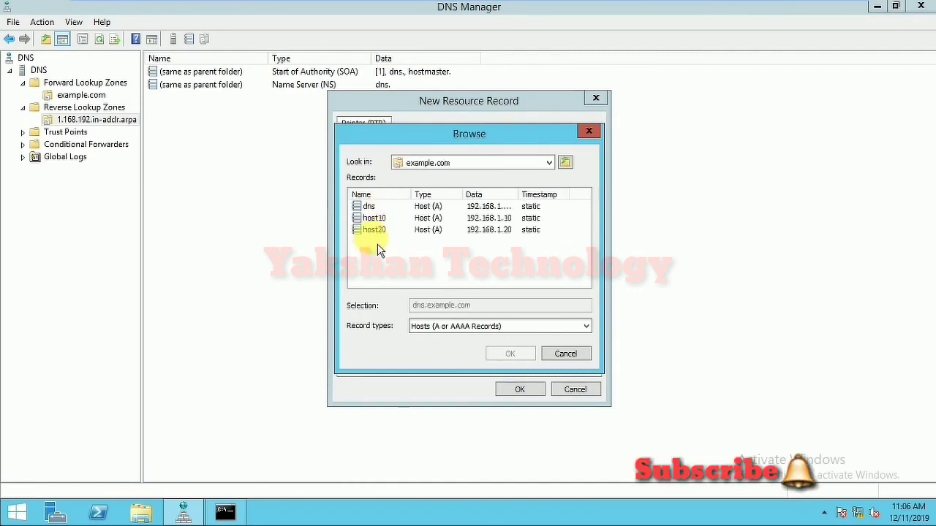
# Select the dns host record as the host name, create the pointer record and refresh the reverse zone
pyautogui.click(369, 206)
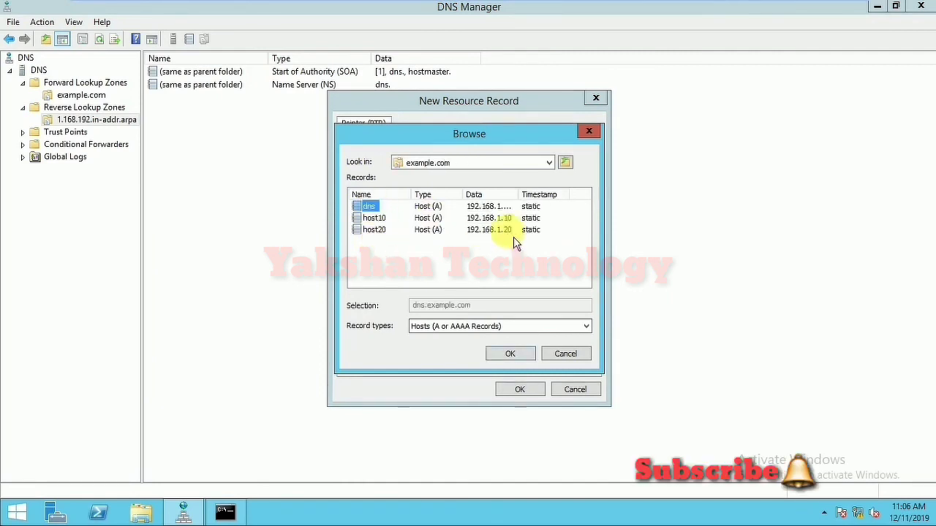
pyautogui.moveTo(520, 194); pyautogui.dragTo(559, 186)
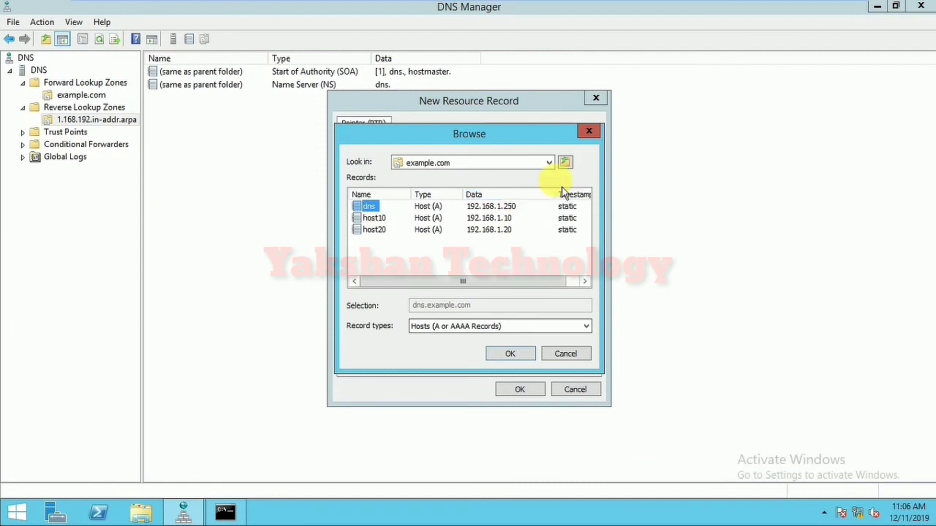
pyautogui.click(508, 210)
pyautogui.click(374, 208)
pyautogui.click(521, 353)
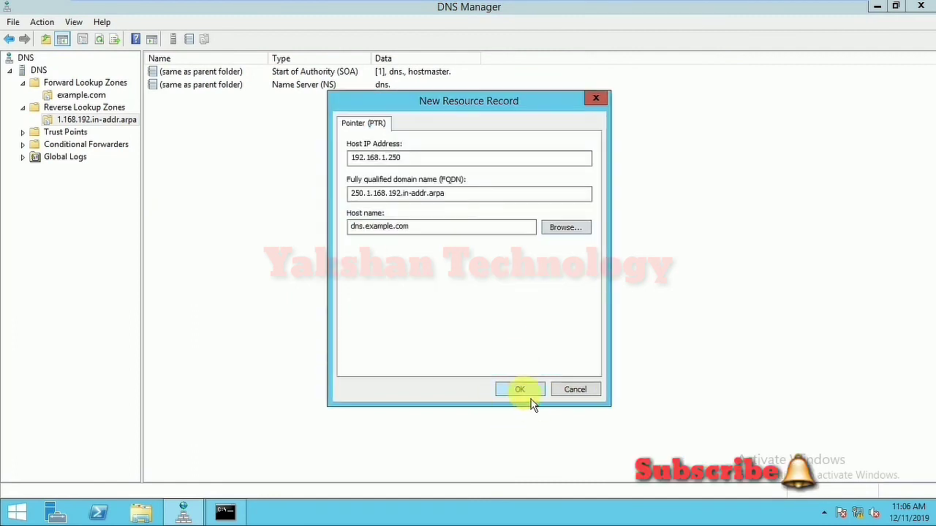
pyautogui.click(525, 389)
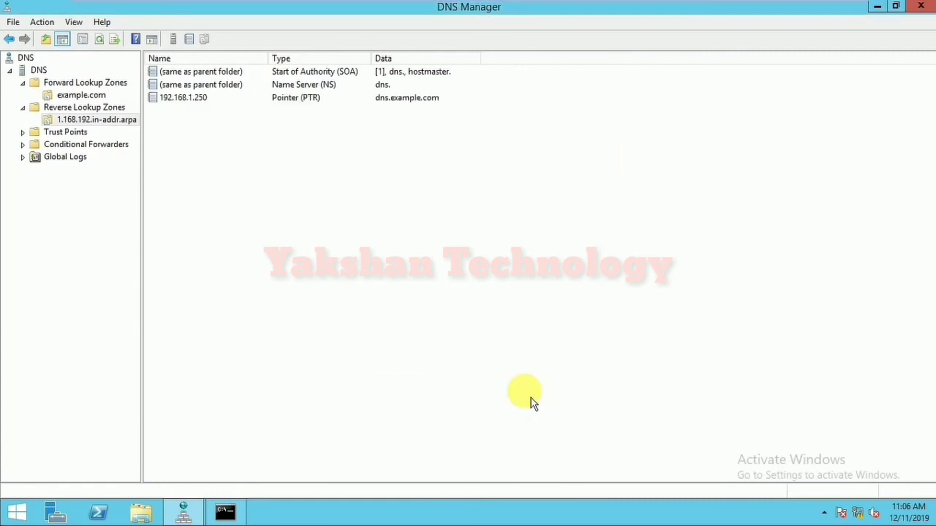
pyautogui.click(79, 95)
pyautogui.click(99, 39)
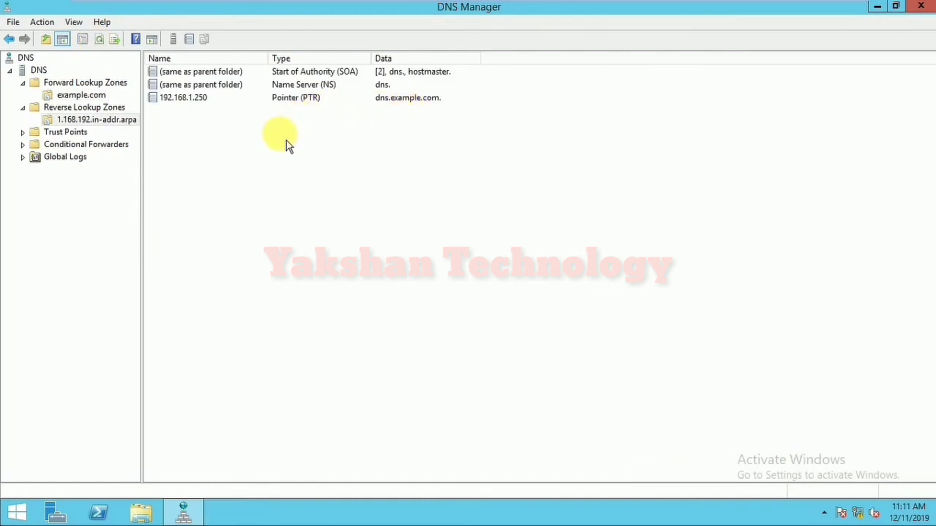
# Open a Command Prompt and start nslookup to test the DNS server's name resolution
pyautogui.press('super+r')
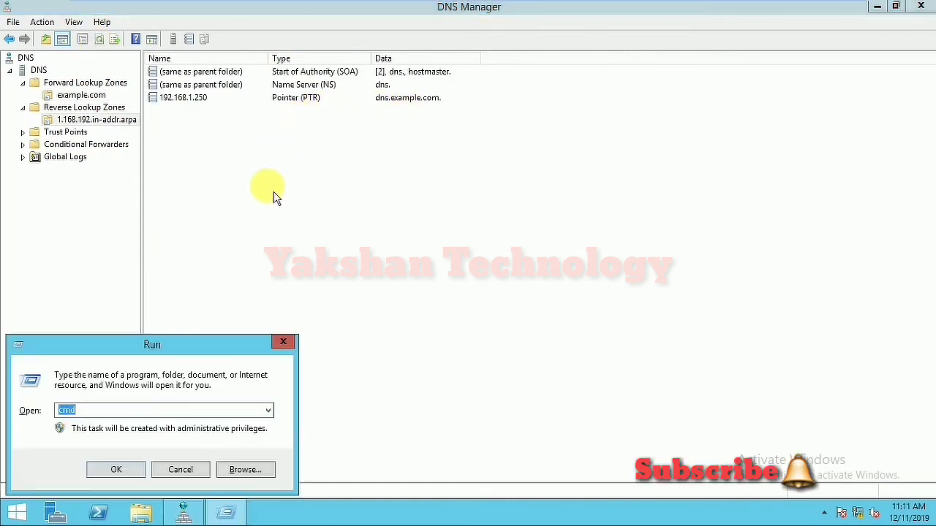
pyautogui.write('cmd')
pyautogui.press('Return')
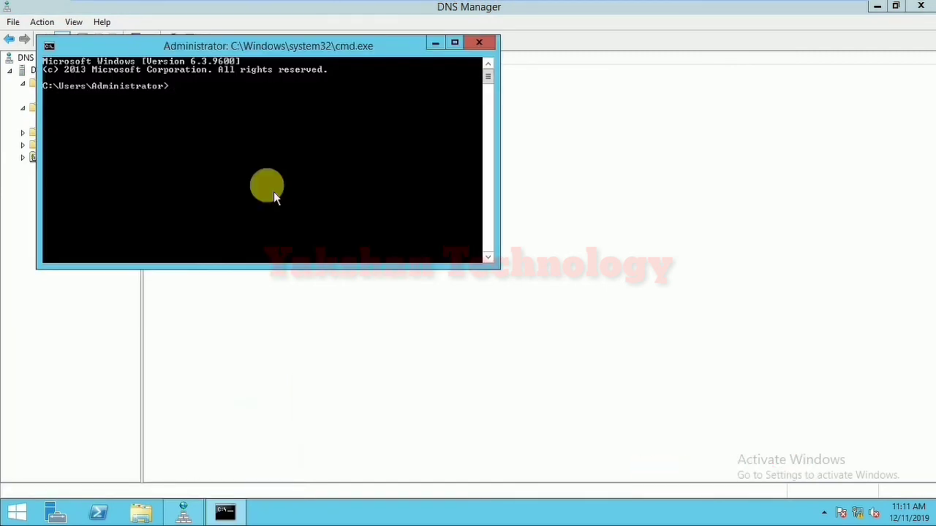
pyautogui.write('nslookup')
pyautogui.press('Return')
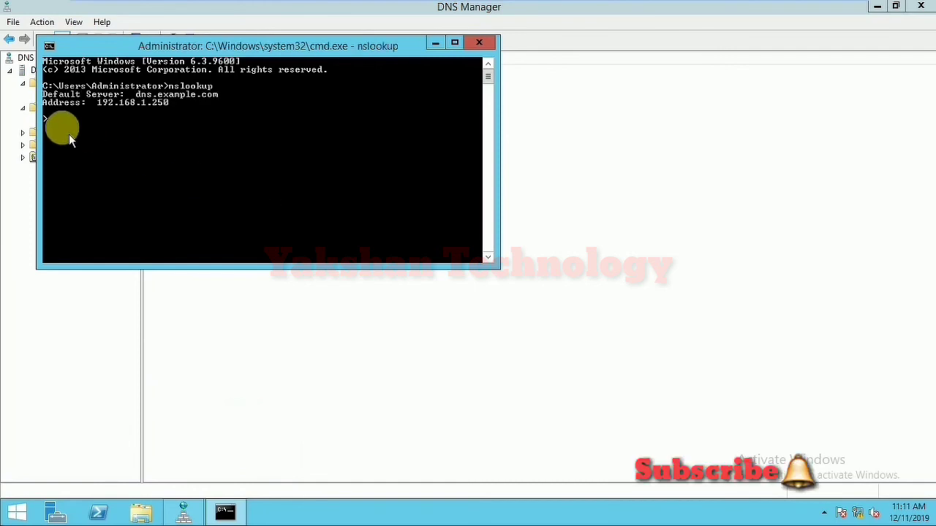
# Highlight the Default Server line in the nslookup output to check the server name, then clear the selection
pyautogui.rightClick(92, 95)
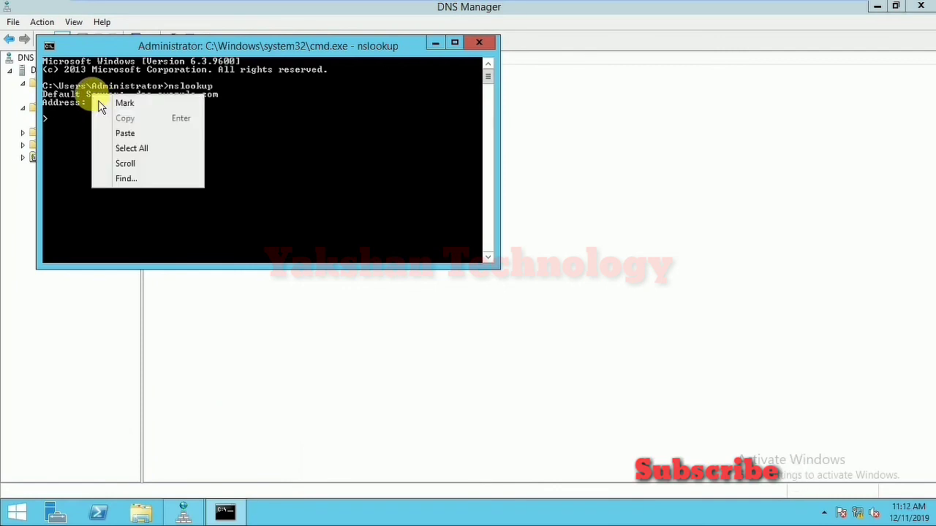
pyautogui.click(135, 104)
pyautogui.moveTo(233, 100); pyautogui.dragTo(49, 108)
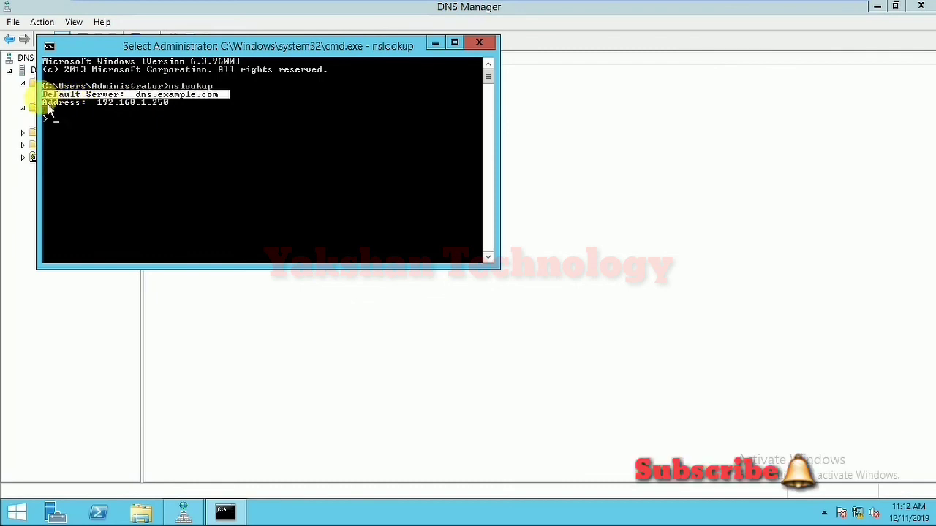
pyautogui.press('Return')
# Highlight the Address line in the nslookup output to check the server's IP address, and close the Command Prompt
pyautogui.rightClick(121, 121)
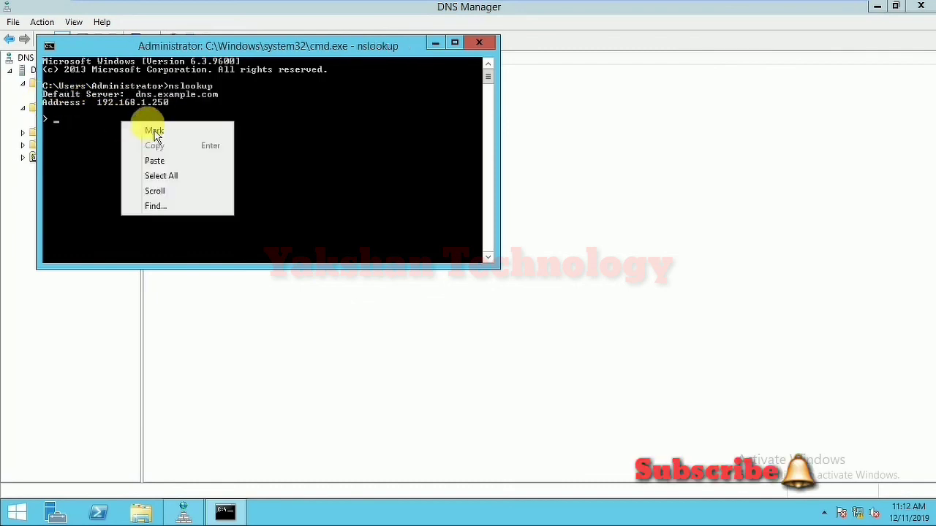
pyautogui.click(158, 133)
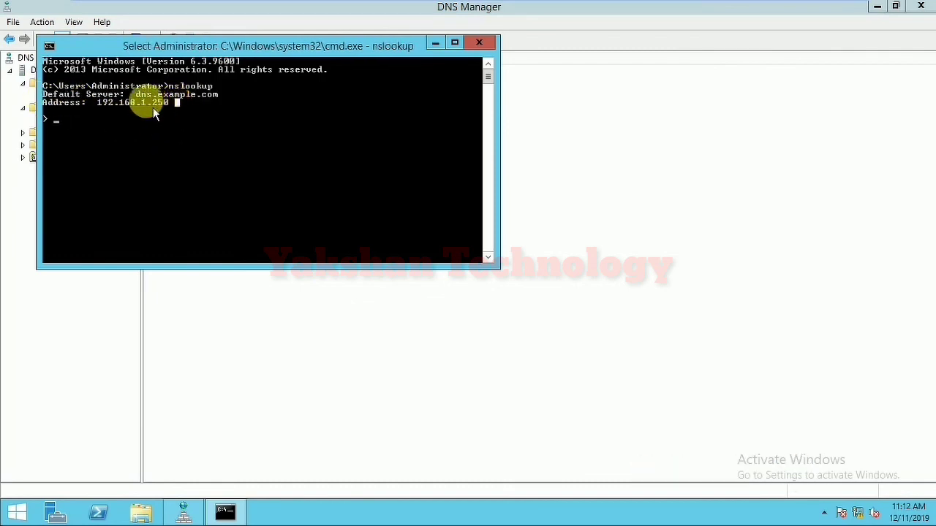
pyautogui.click(176, 121)
pyautogui.press('Return')
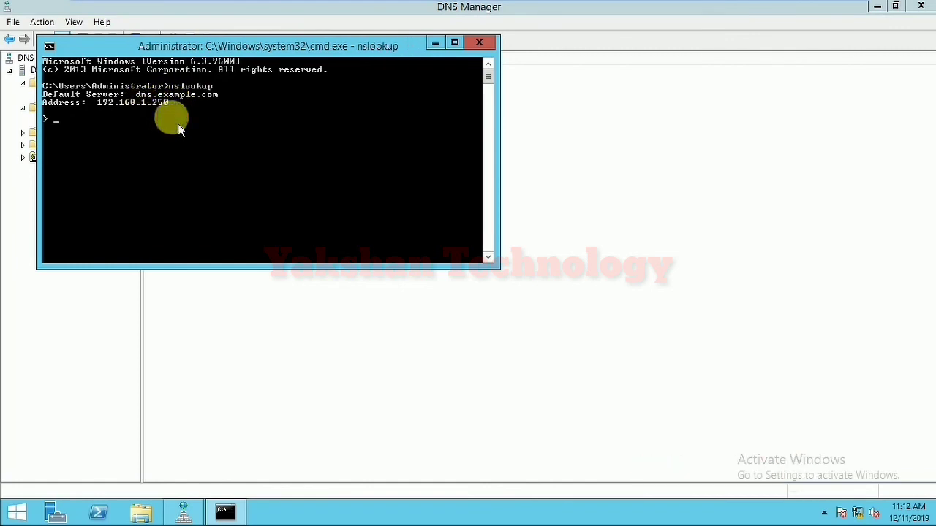
pyautogui.rightClick(178, 123)
pyautogui.click(204, 128)
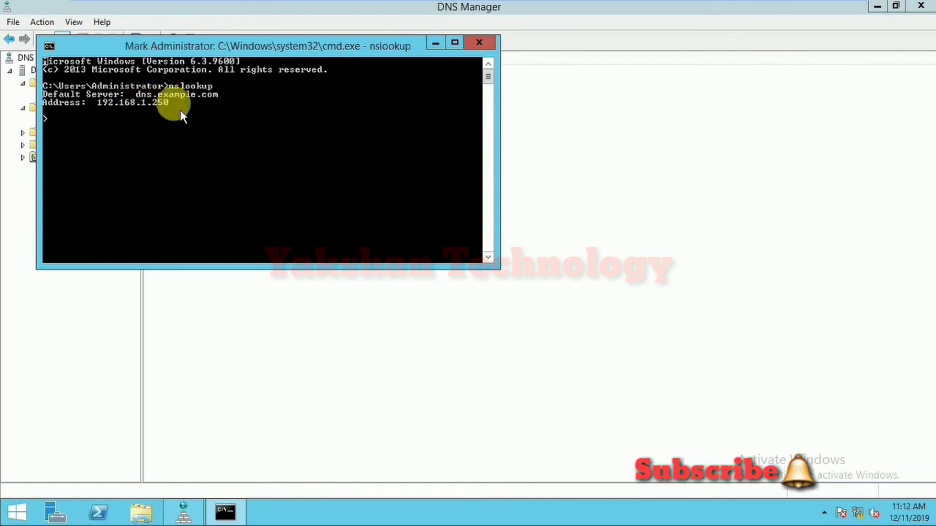
pyautogui.moveTo(180, 109); pyautogui.dragTo(82, 111)
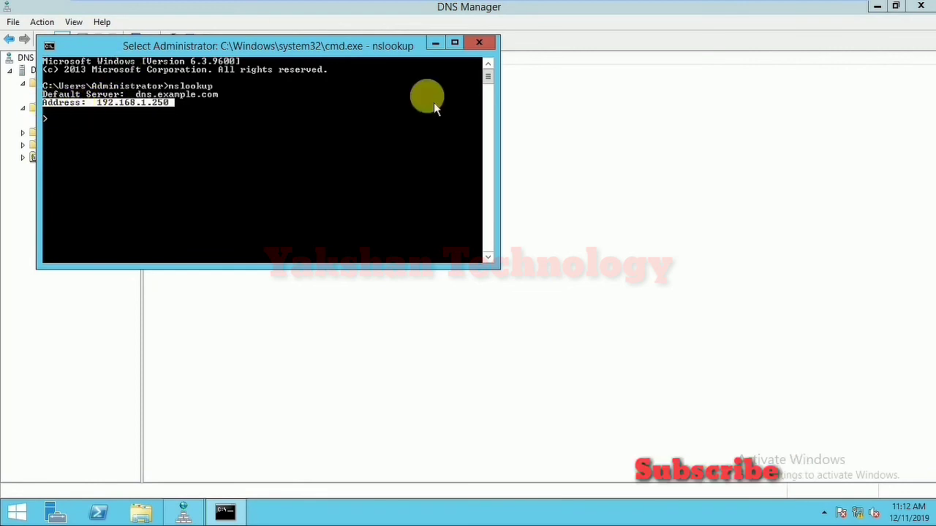
pyautogui.click(479, 43)
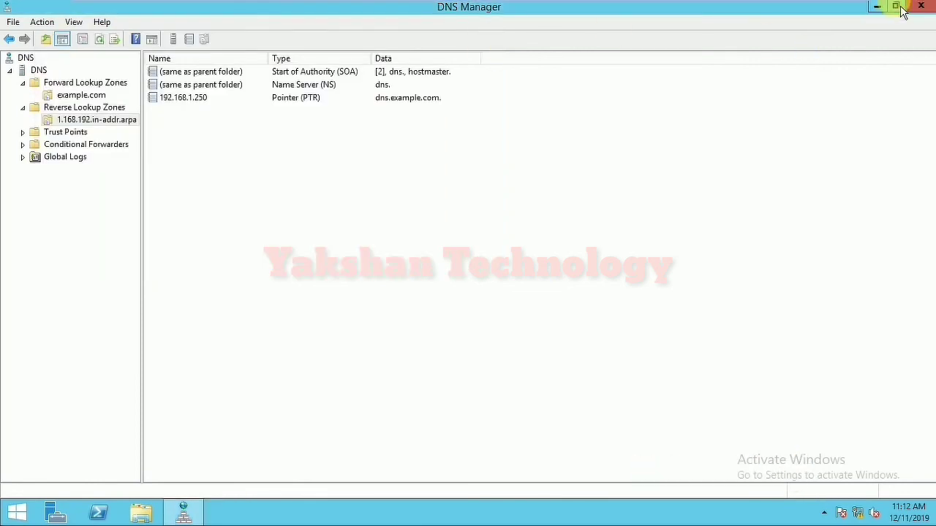
# Minimize DNS Manager and open the dns folder inside C:\Windows\System32
pyautogui.click(877, 7)
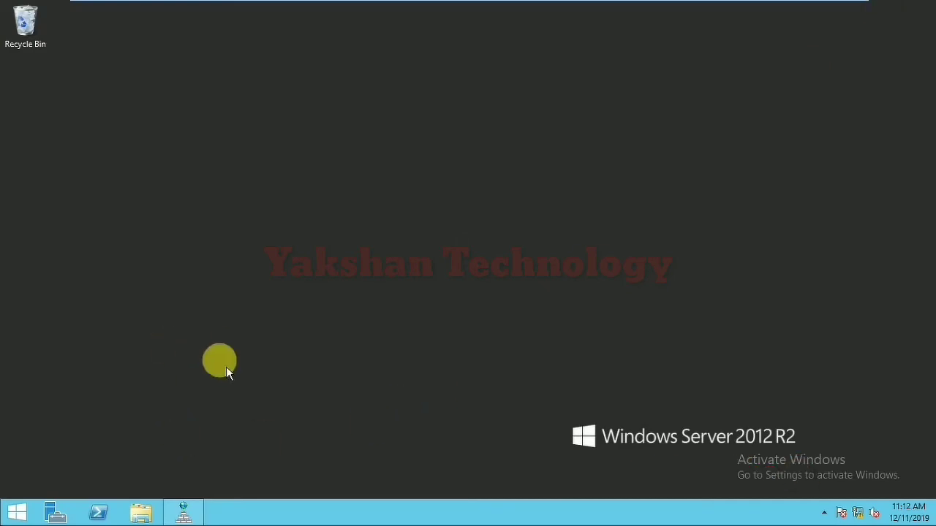
pyautogui.press('super+r')
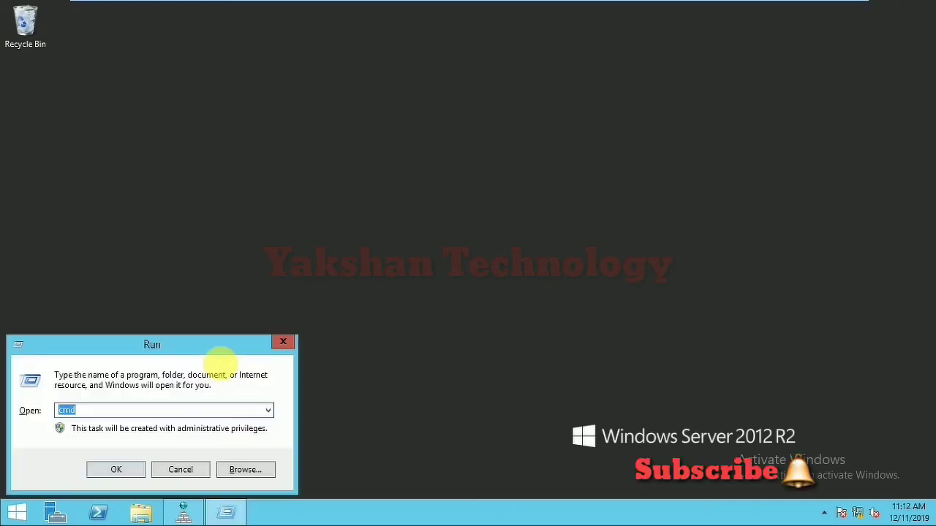
pyautogui.write('sys')
pyautogui.press('Down')
pyautogui.press('Down')
pyautogui.press('Return')
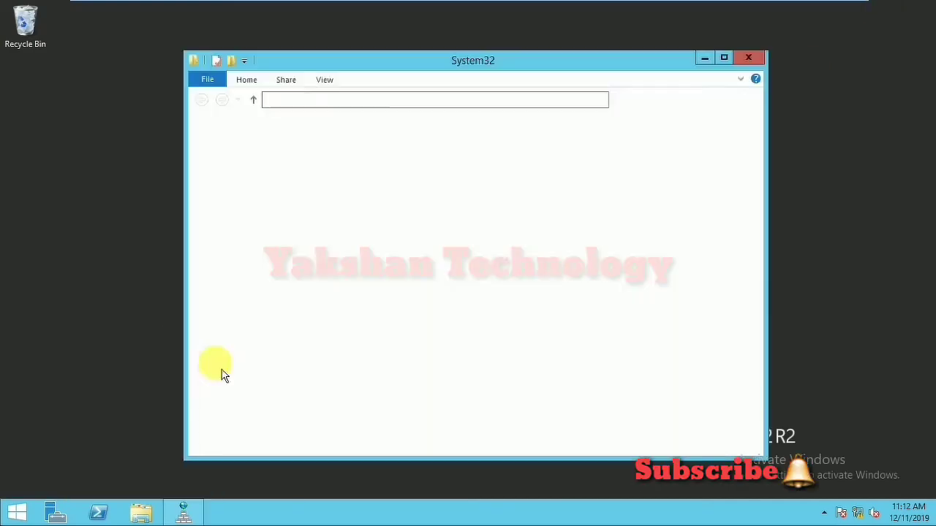
pyautogui.doubleClick(349, 385)
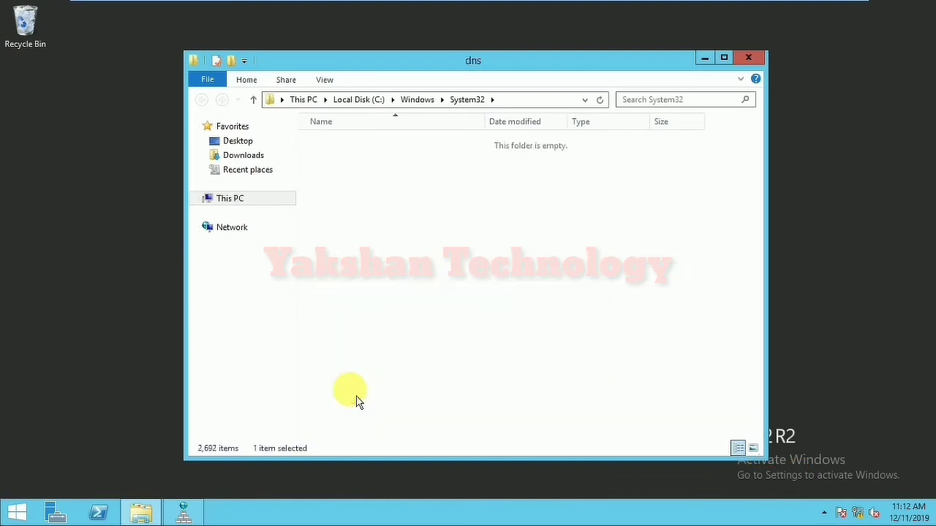
# Locate the example.com.dns and 1.168.192.in-addr.arpa.dns zone files in the dns folder, dismissing any attempt to open them
pyautogui.click(402, 218)
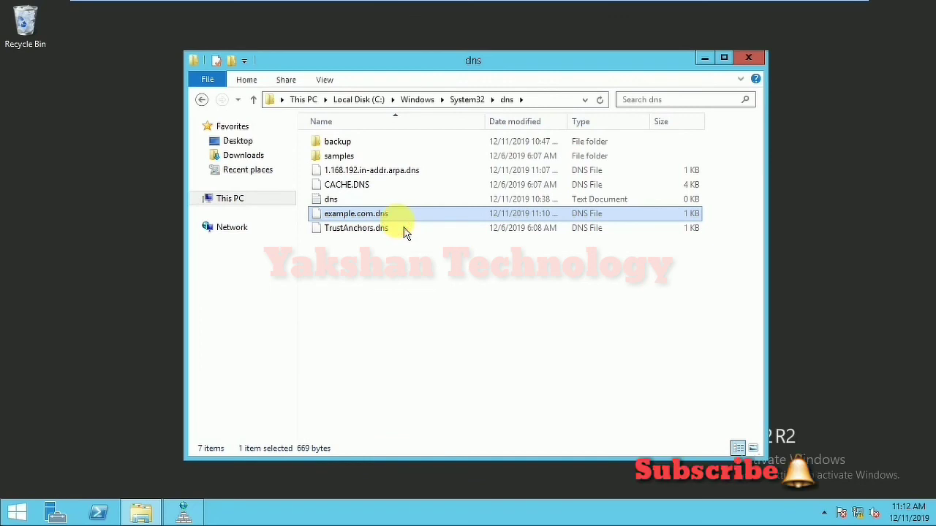
pyautogui.press('Return')
pyautogui.press('Escape')
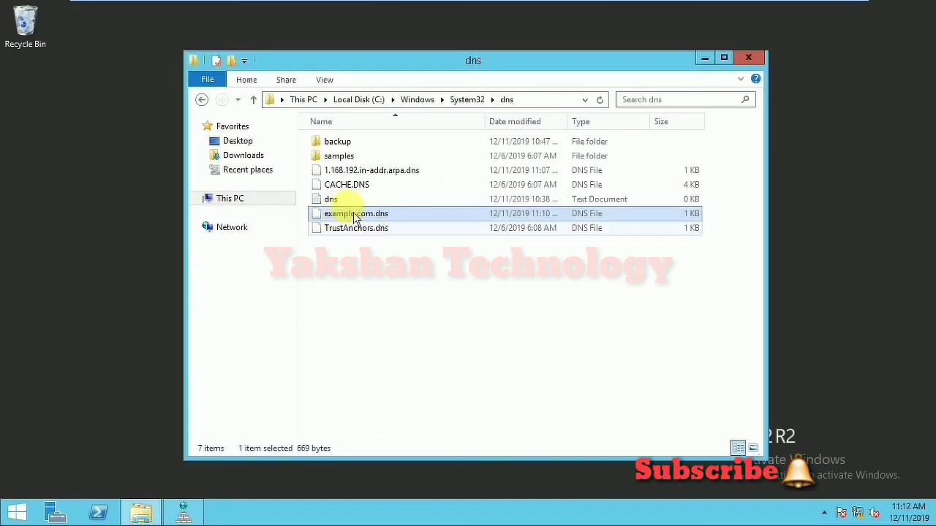
pyautogui.click(358, 174)
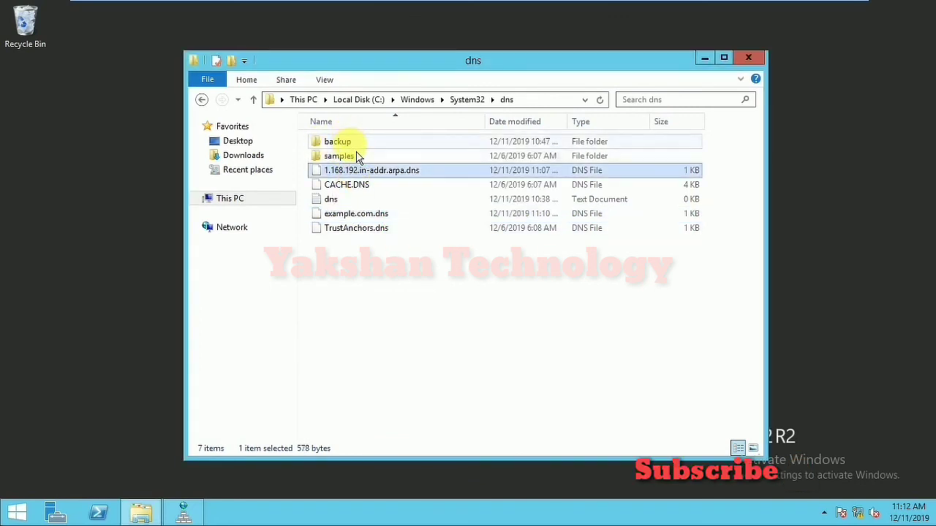
# Examine the zone files and the dns text document in the backup folder, then return to the dns folder
pyautogui.click(358, 146)
pyautogui.doubleClick(358, 146)
pyautogui.click(357, 147)
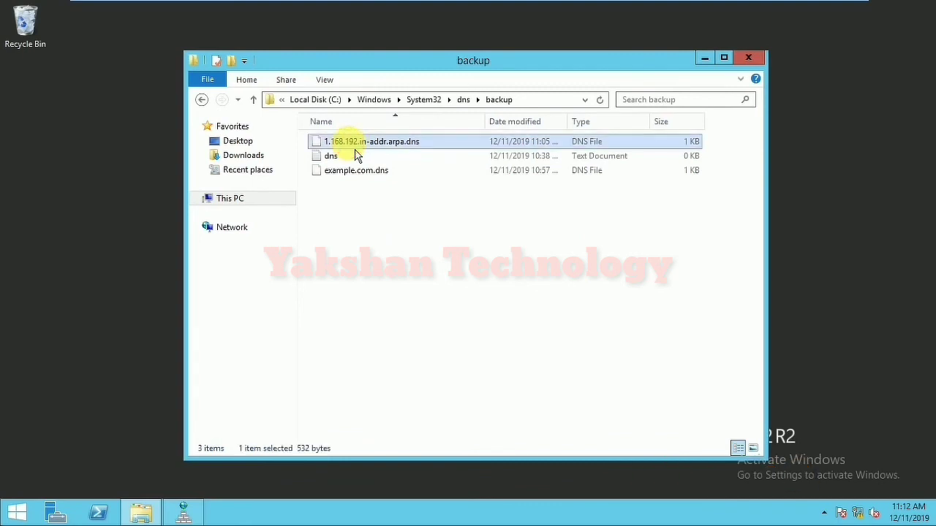
pyautogui.doubleClick(356, 149)
pyautogui.click(366, 271)
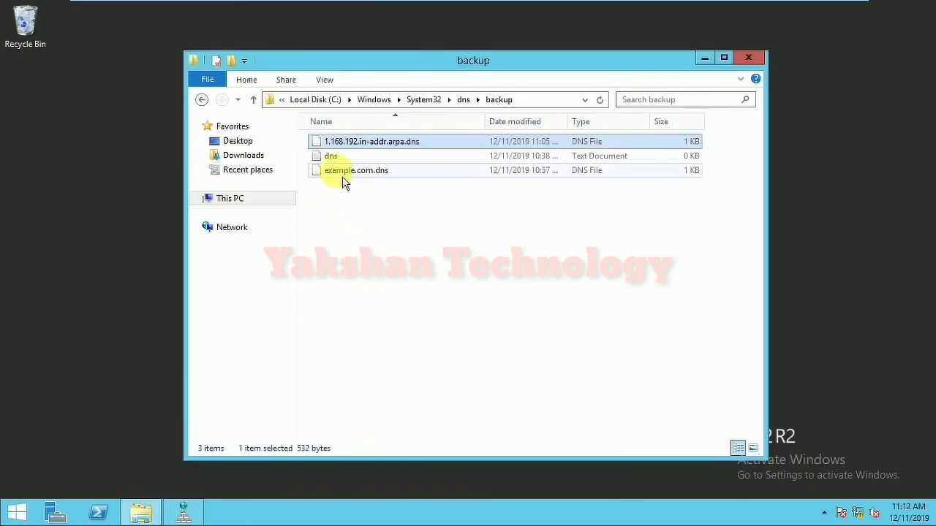
pyautogui.doubleClick(350, 157)
pyautogui.click(794, 116)
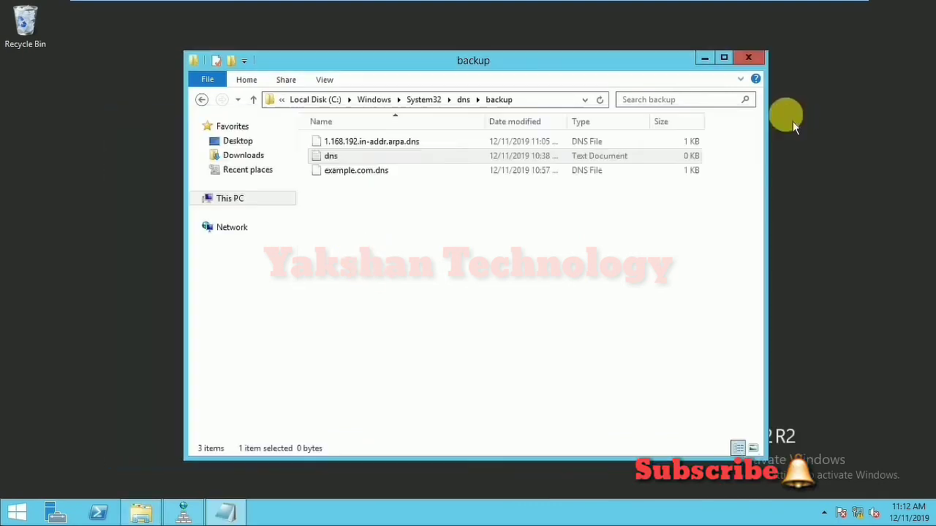
pyautogui.click(364, 172)
pyautogui.press('BackSpace')
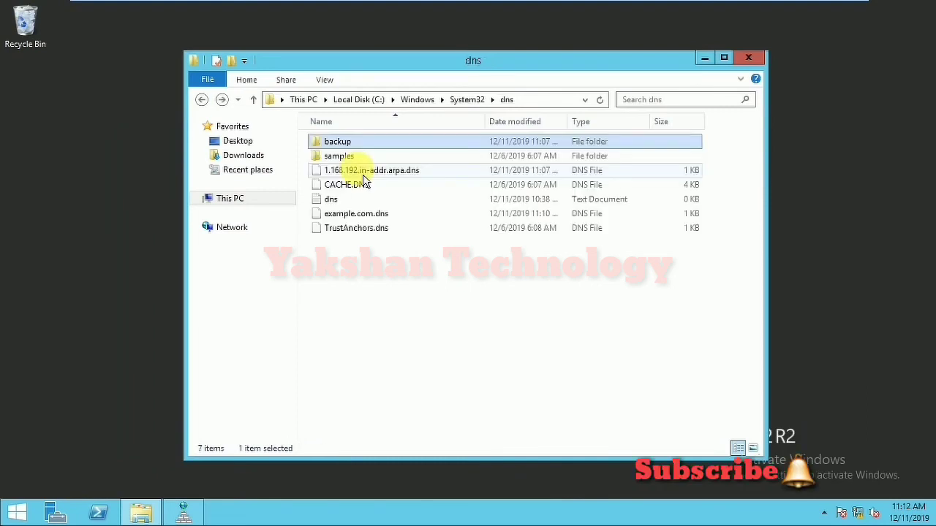